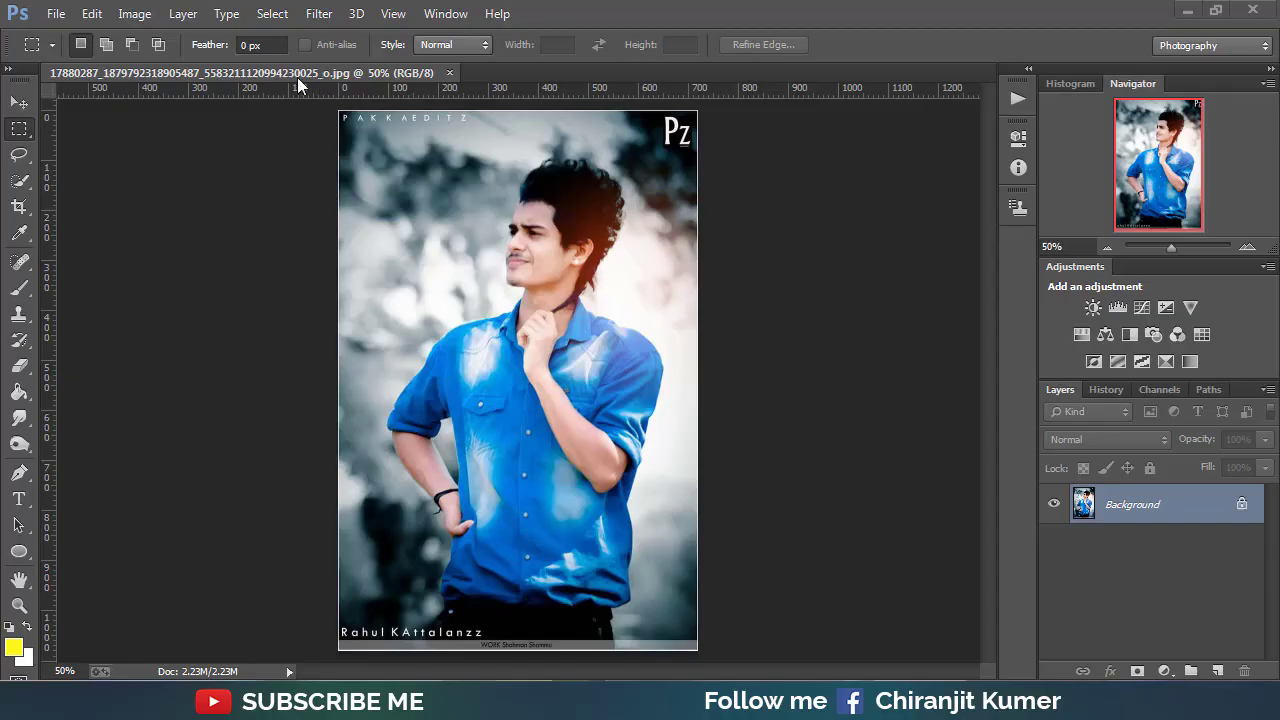
Lower the portrait's brightness to -38 with Brightness/Contrast, leaving contrast at 0.
{"action": "left_click", "coordinate": [134, 13]}
{"action": "mouse_move", "coordinate": [165, 64]}
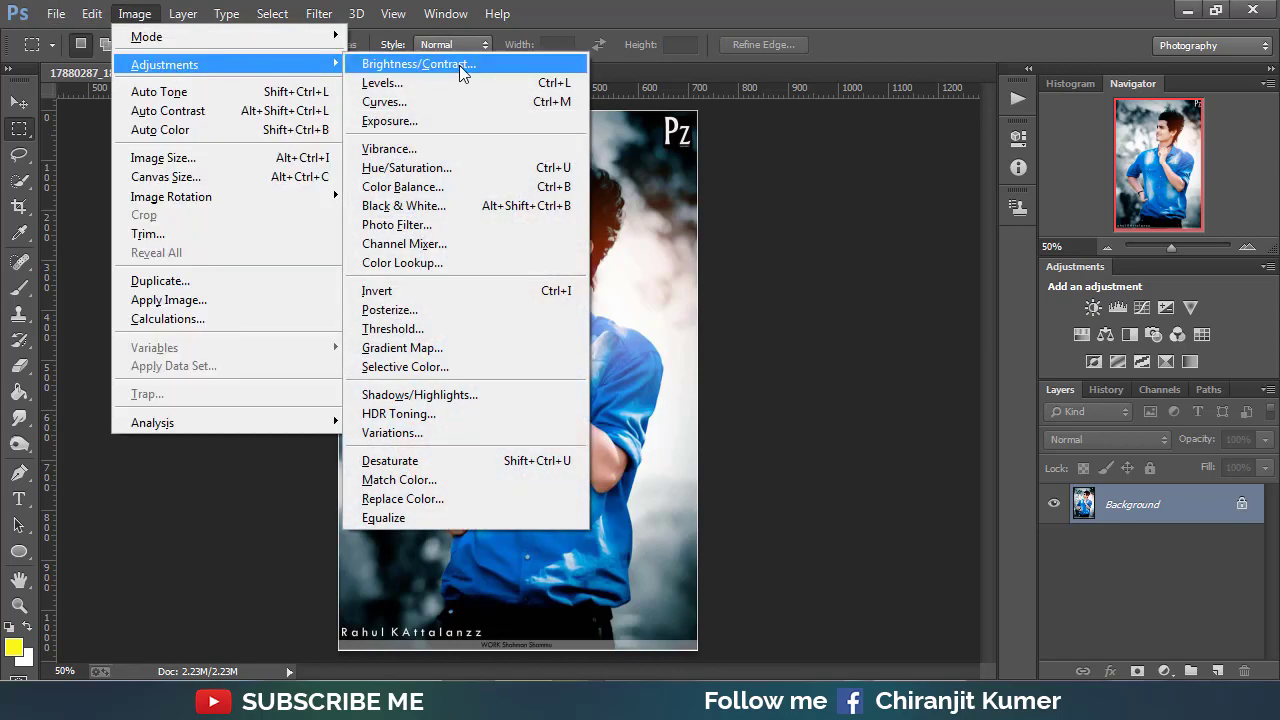
{"action": "left_click", "coordinate": [459, 65]}
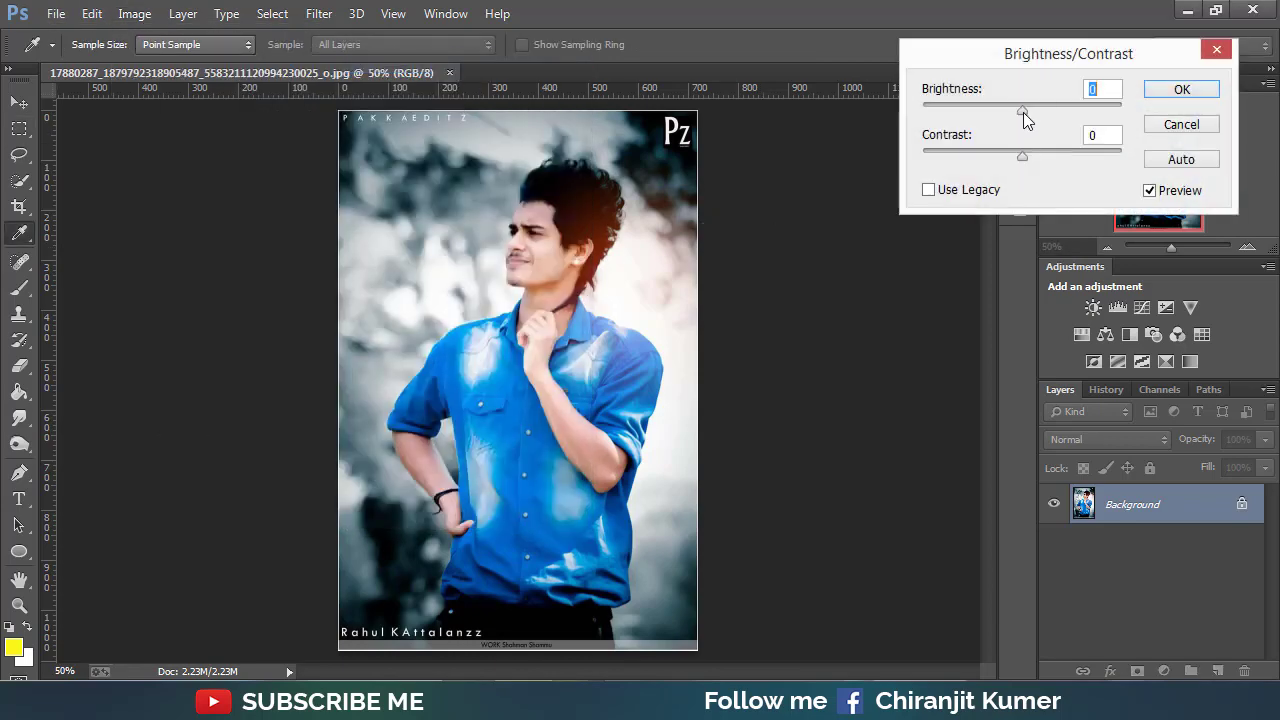
{"action": "left_click_drag", "start_coordinate": [1023, 112], "coordinate": [997, 114]}
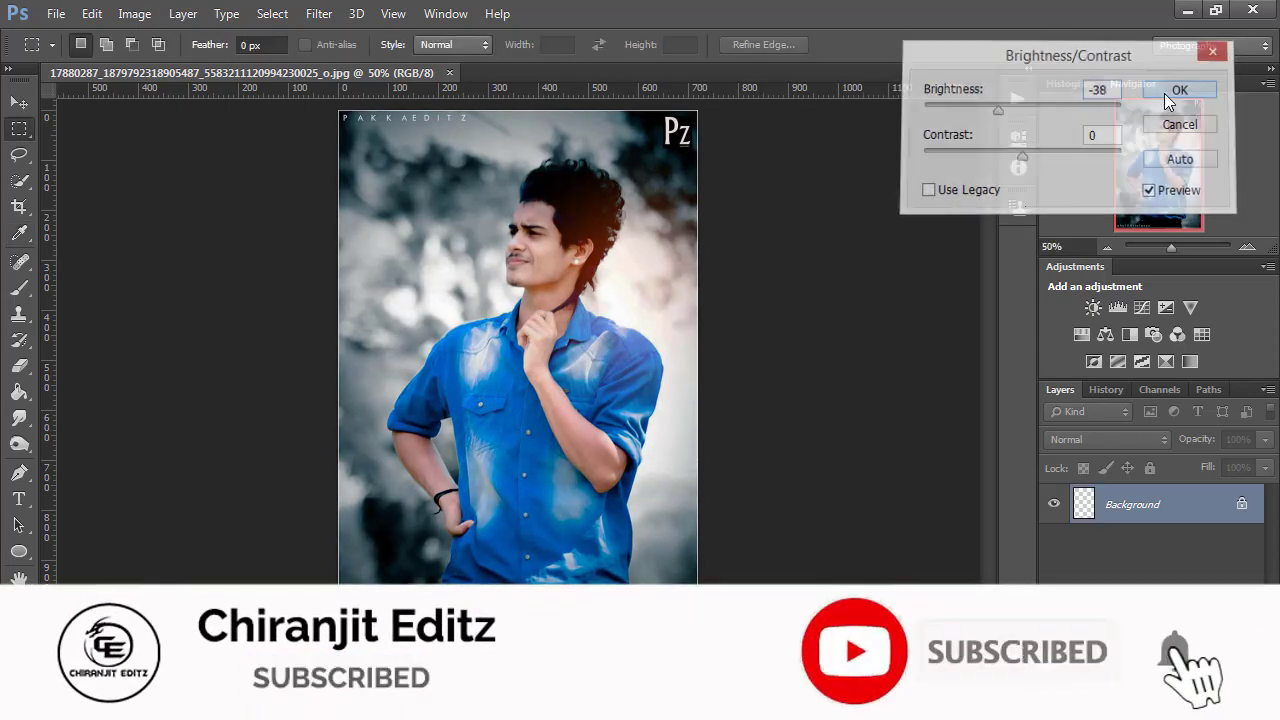
{"action": "left_click", "coordinate": [322, 14]}
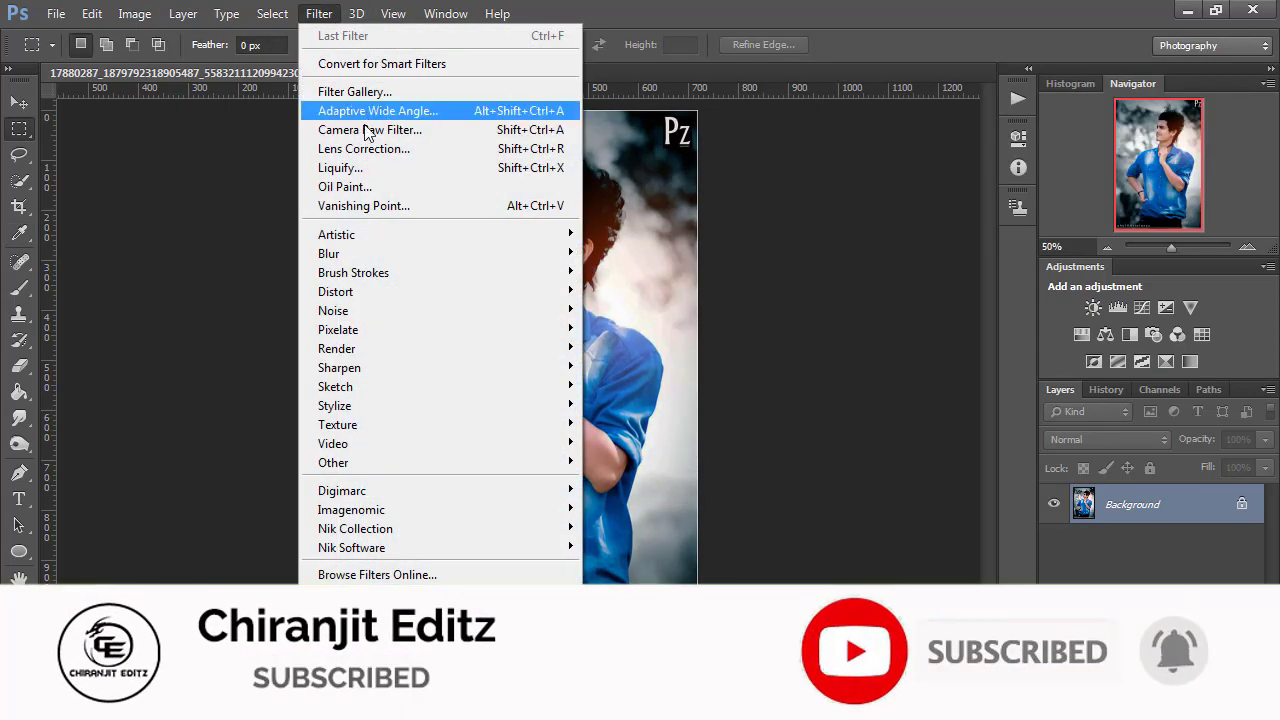
In Camera Raw HSL Saturation, set Reds +35, Oranges +13, Yellows -34, Greens -100 and Aquas -100.
{"action": "left_click", "coordinate": [368, 130]}
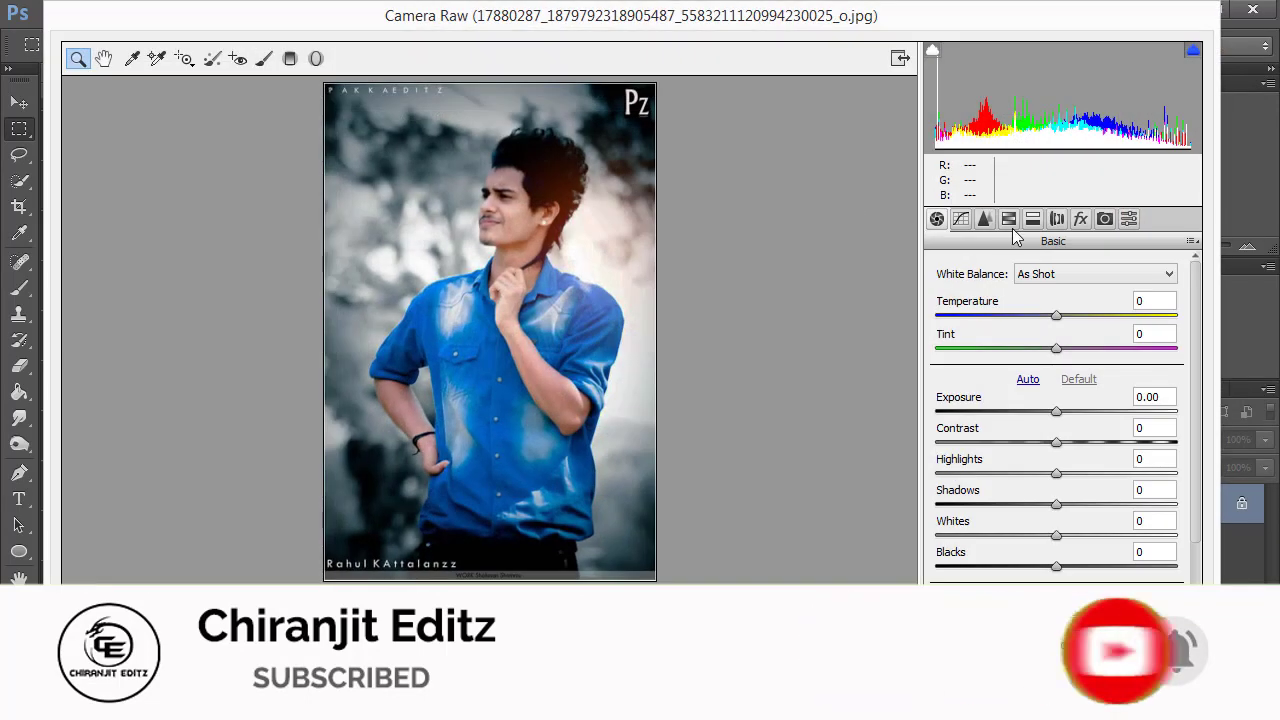
{"action": "left_click", "coordinate": [1009, 219]}
{"action": "left_click", "coordinate": [996, 303]}
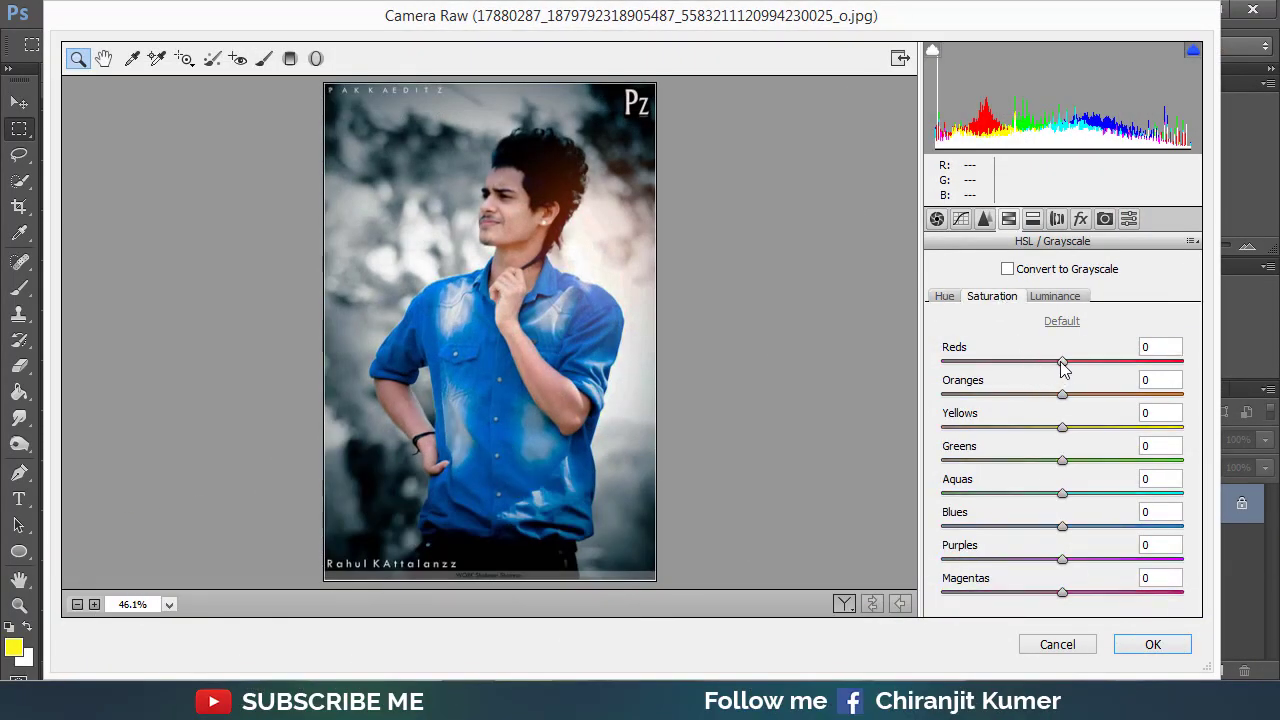
{"action": "left_click_drag", "start_coordinate": [1062, 363], "coordinate": [1102, 364]}
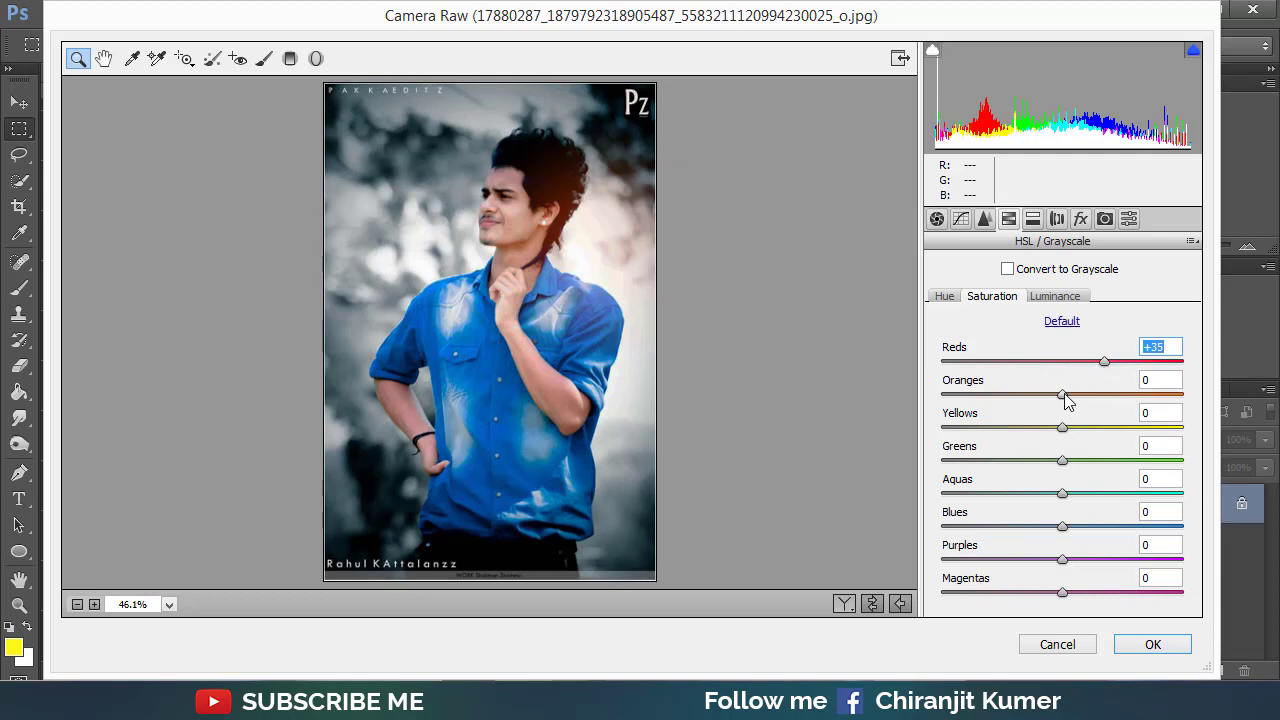
{"action": "mouse_move", "coordinate": [1064, 396]}
{"action": "left_mouse_down"}
{"action": "mouse_move", "coordinate": [1090, 397]}
{"action": "mouse_move", "coordinate": [1079, 391]}
{"action": "left_mouse_up"}
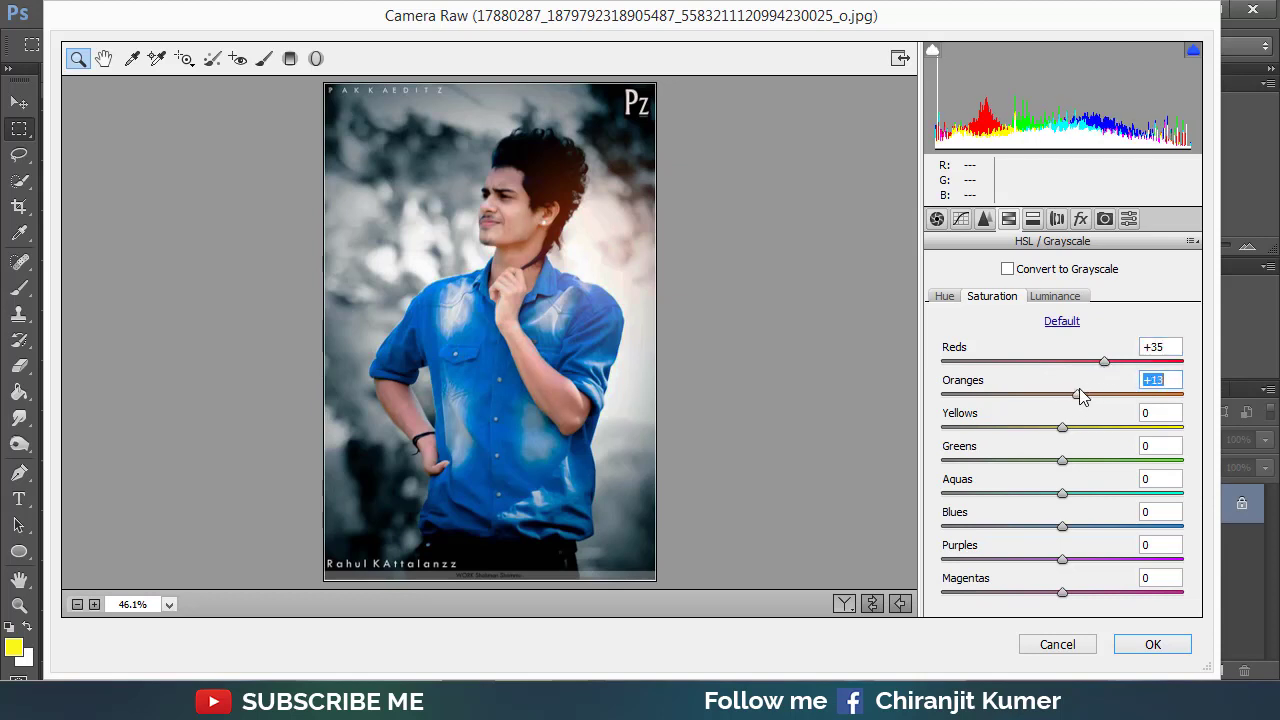
{"action": "left_click_drag", "start_coordinate": [1062, 428], "coordinate": [1028, 428]}
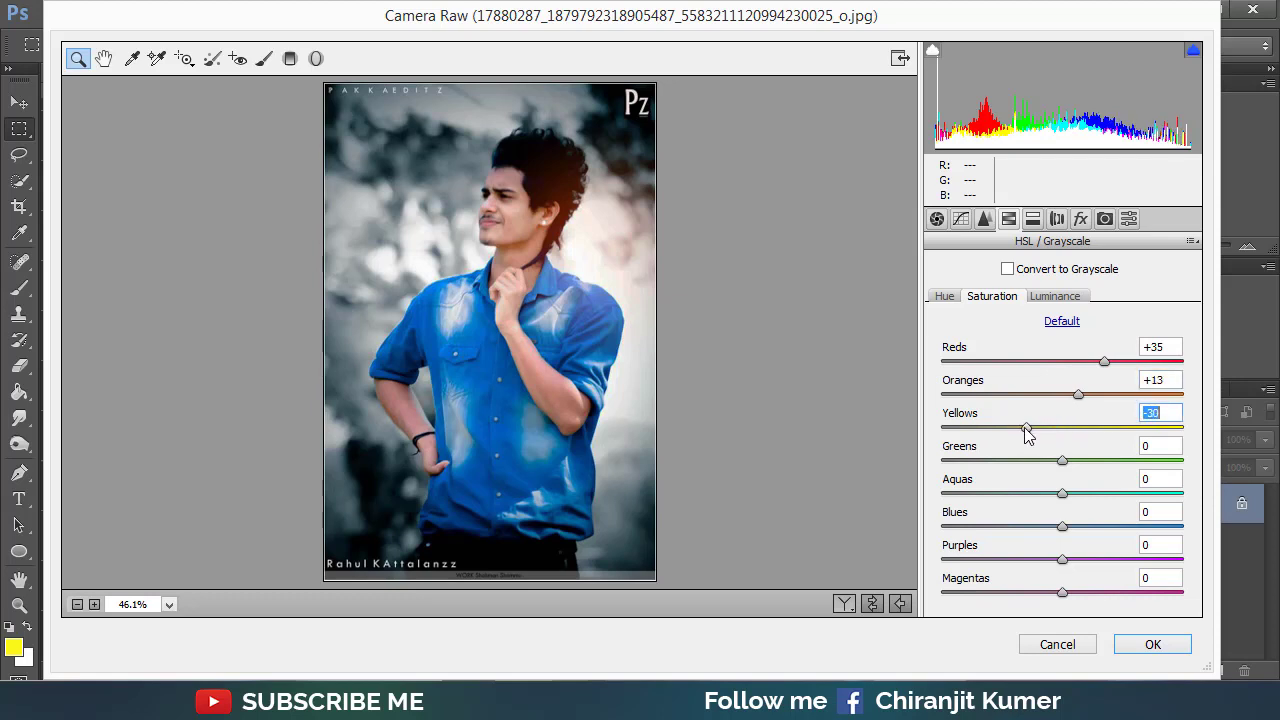
{"action": "left_click_drag", "start_coordinate": [1024, 427], "coordinate": [1019, 428]}
{"action": "mouse_move", "coordinate": [1062, 460]}
{"action": "left_mouse_down"}
{"action": "mouse_move", "coordinate": [975, 461]}
{"action": "mouse_move", "coordinate": [1094, 461]}
{"action": "mouse_move", "coordinate": [942, 461]}
{"action": "left_mouse_up"}
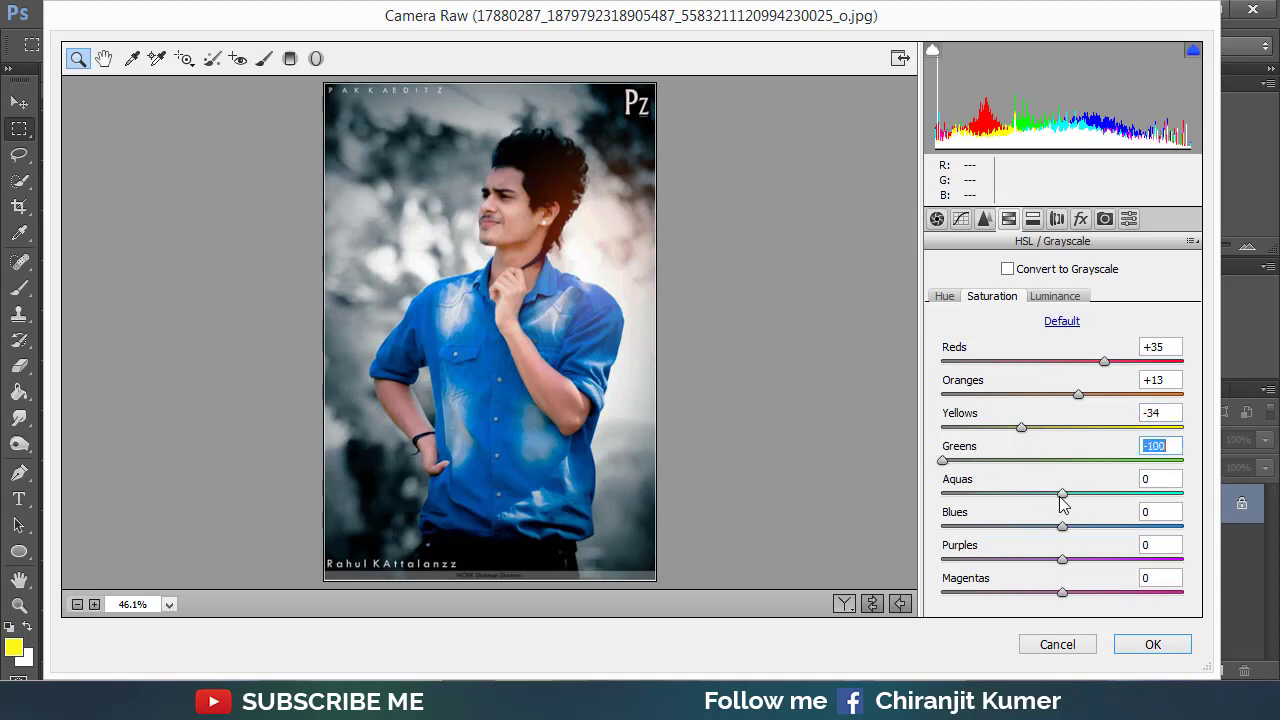
{"action": "mouse_move", "coordinate": [1062, 494]}
{"action": "left_mouse_down"}
{"action": "mouse_move", "coordinate": [1100, 494]}
{"action": "mouse_move", "coordinate": [935, 511]}
{"action": "left_mouse_up"}
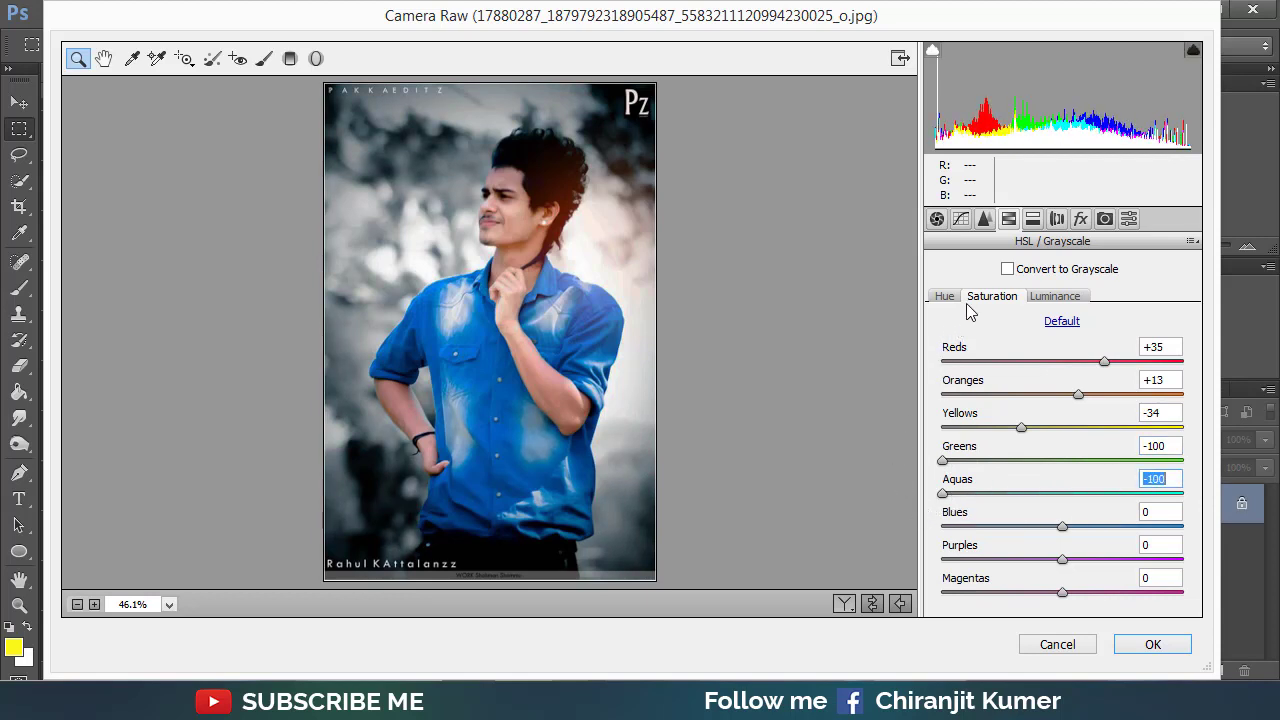
Raise the Oranges luminance to +17 in the HSL Luminance panel.
{"action": "left_click", "coordinate": [1064, 297]}
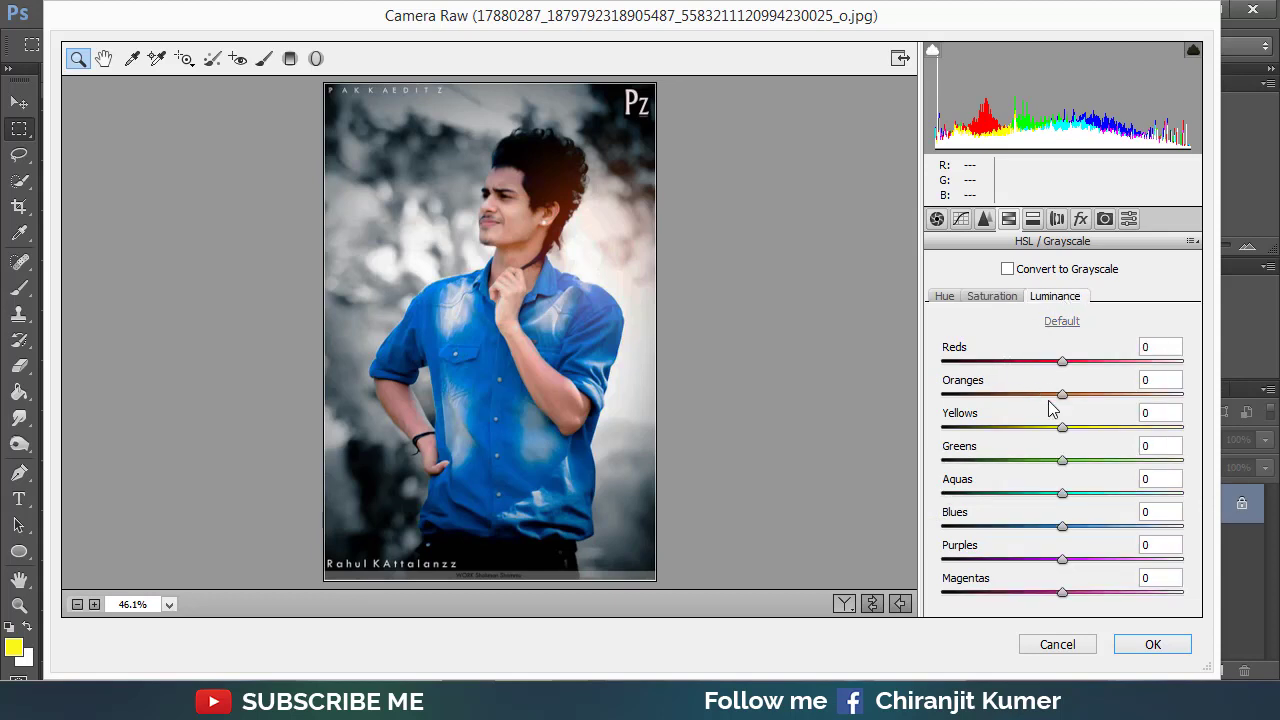
{"action": "left_click_drag", "start_coordinate": [1062, 394], "coordinate": [1080, 395]}
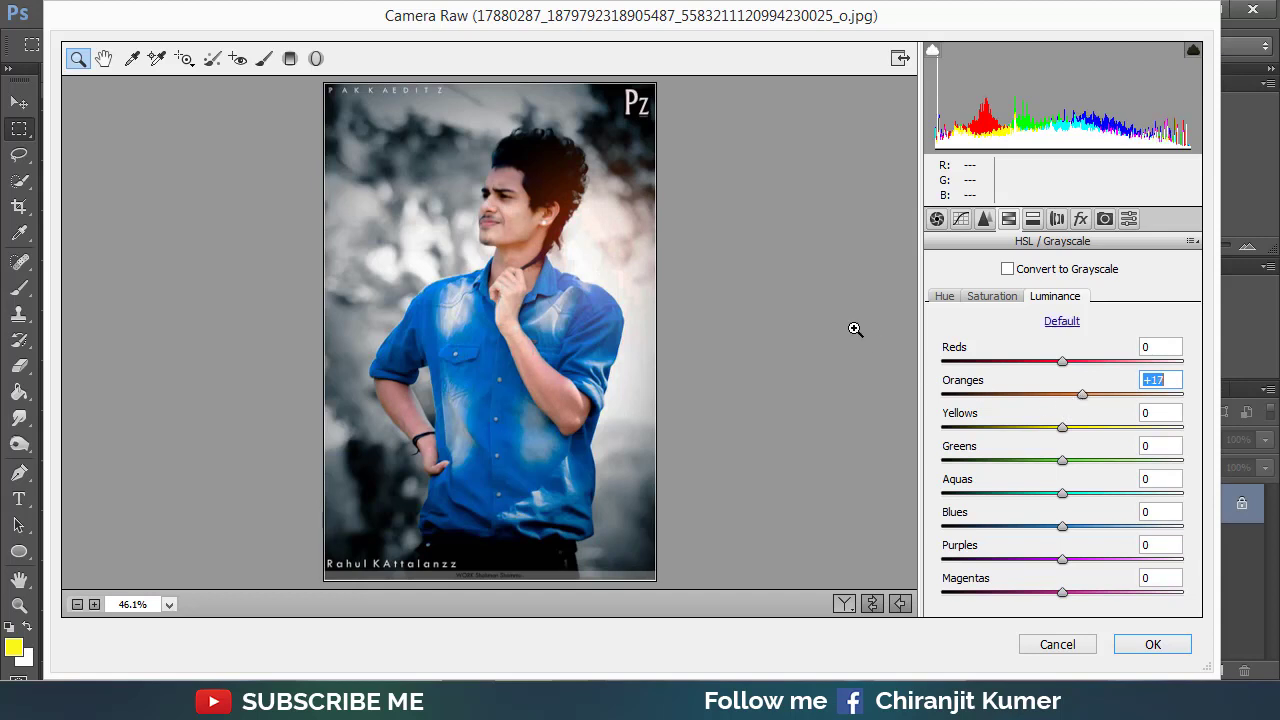
{"action": "left_click", "coordinate": [943, 297]}
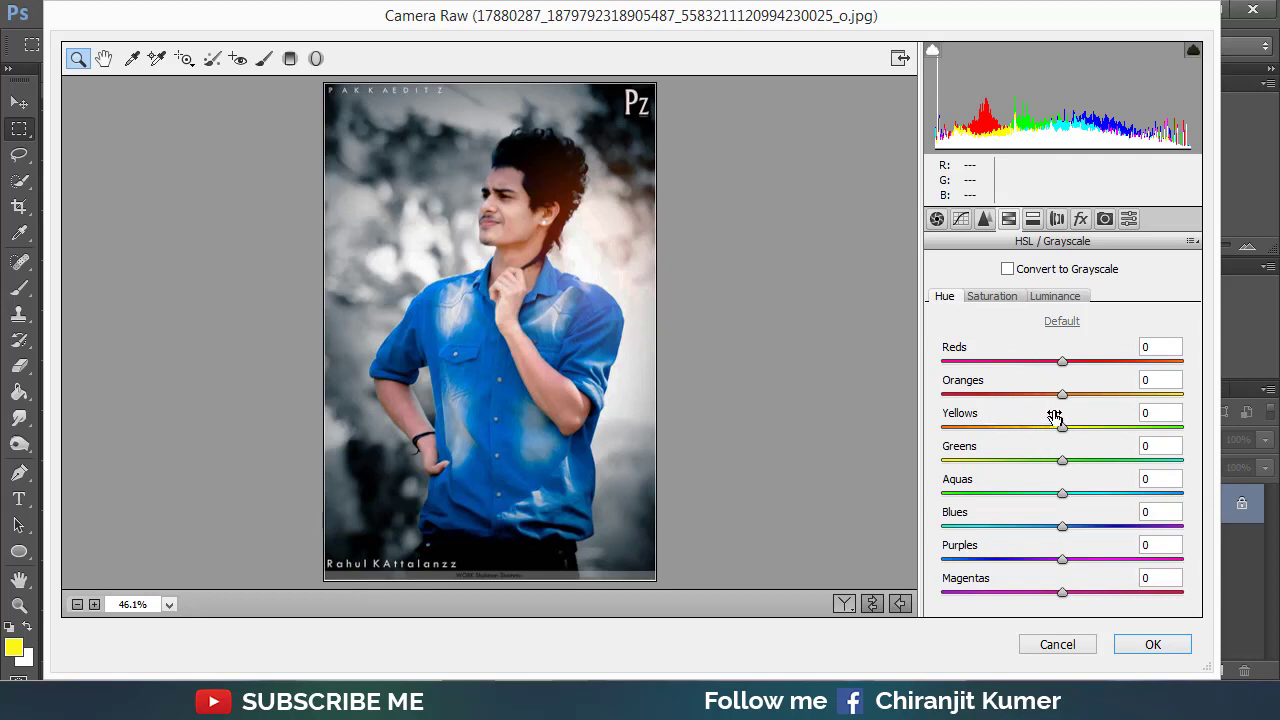
Nudge the Reds hue, recheck saturation, then shift the Oranges hue to -12.
{"action": "left_click", "coordinate": [1062, 364]}
{"action": "left_click_drag", "start_coordinate": [1062, 368], "coordinate": [1062, 365]}
{"action": "left_click", "coordinate": [1000, 298]}
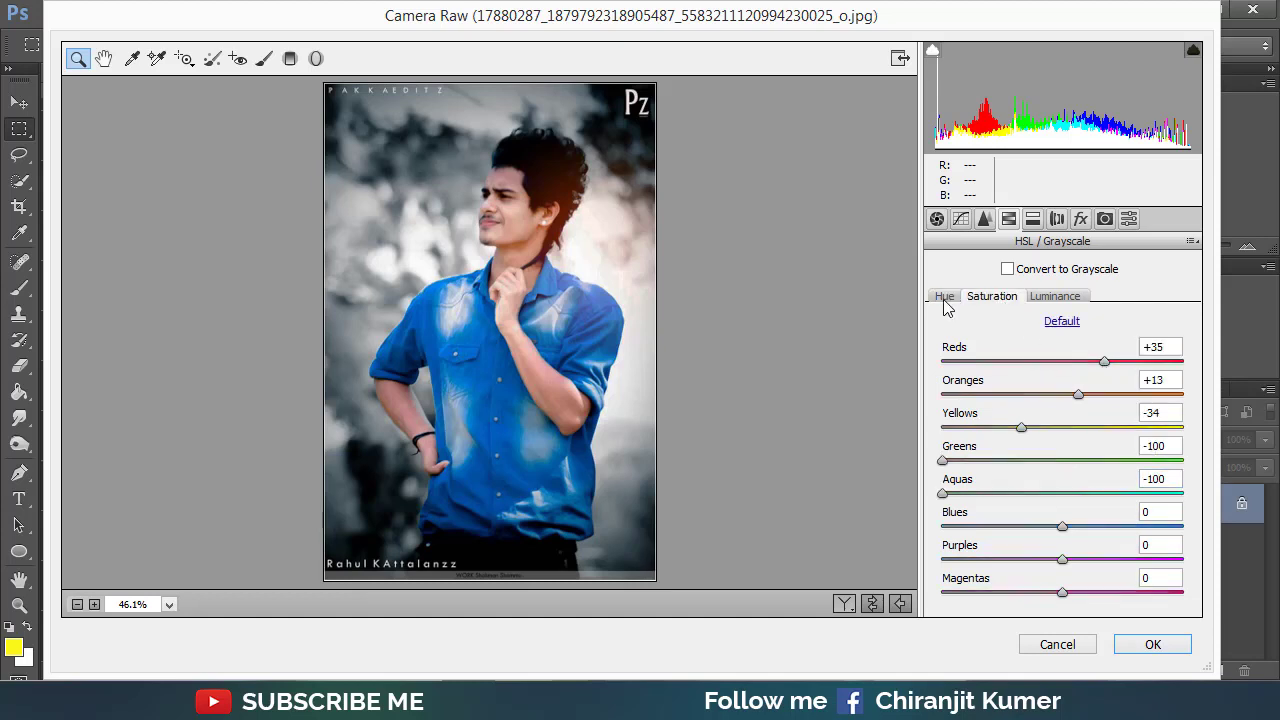
{"action": "left_click", "coordinate": [945, 300]}
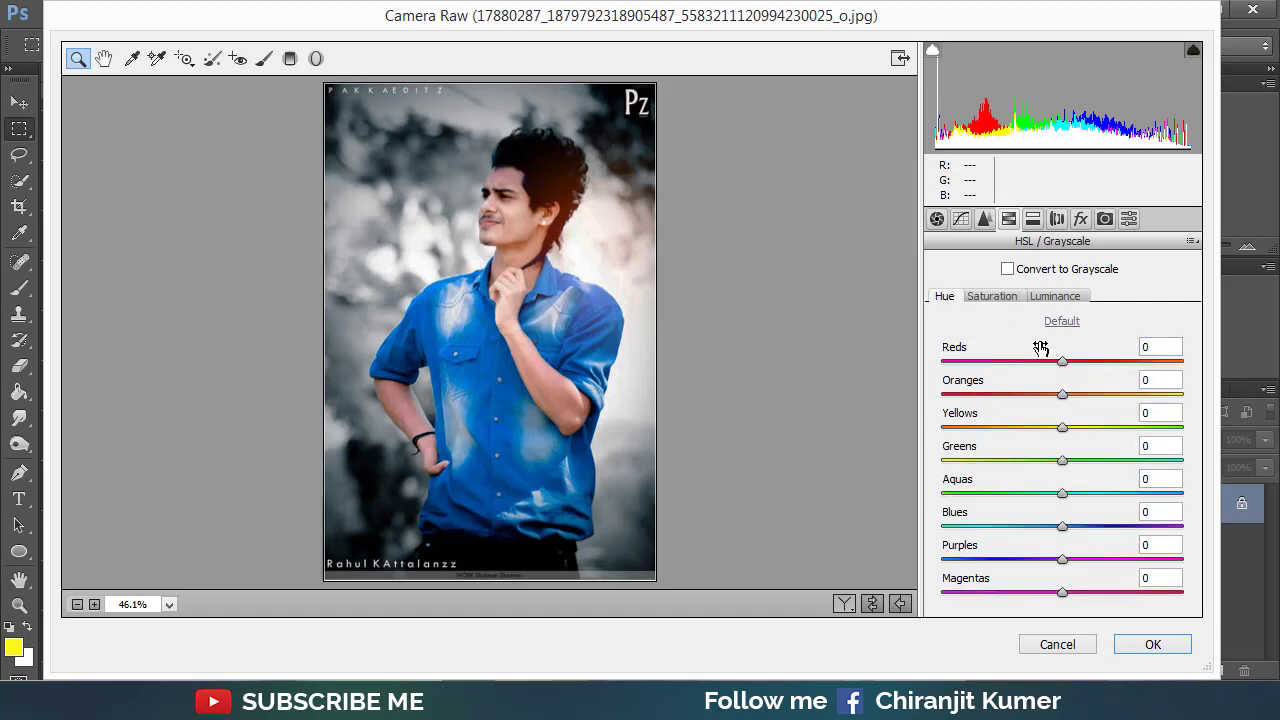
{"action": "left_click", "coordinate": [1065, 397]}
{"action": "left_click_drag", "start_coordinate": [1062, 400], "coordinate": [1050, 404]}
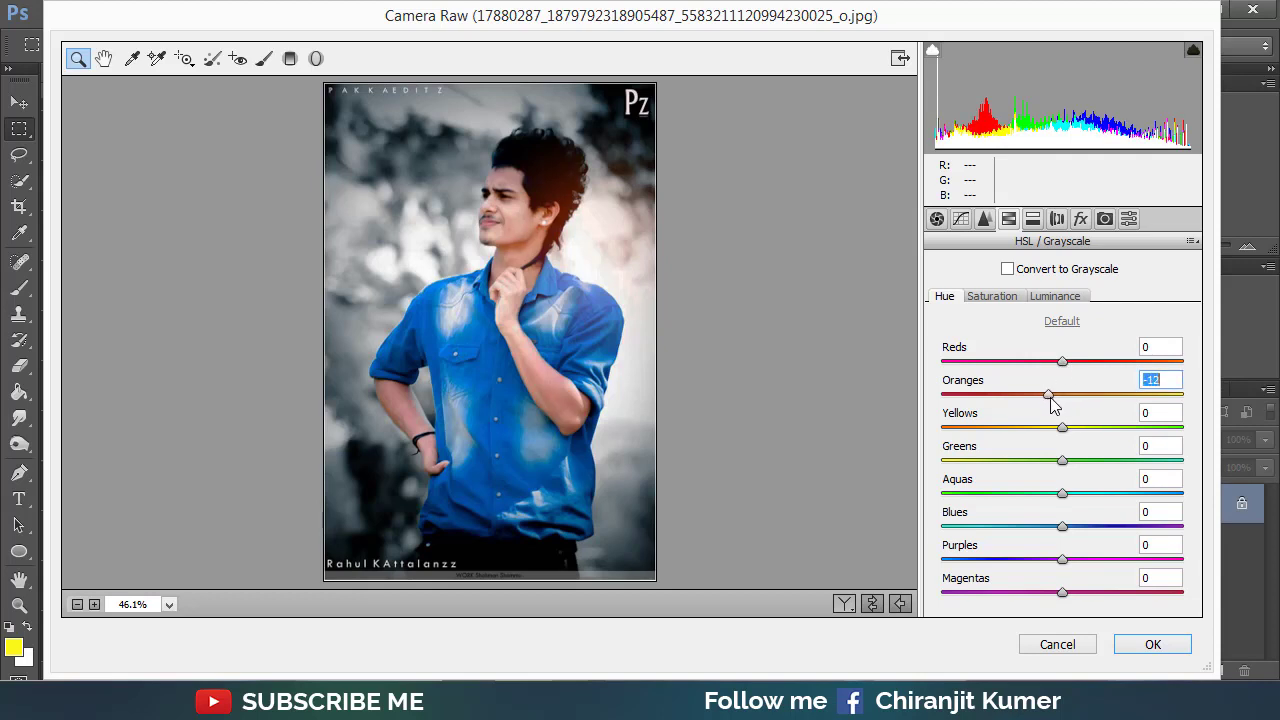
Shift the Yellows hue to -57, Greens to -100 and Aquas to -61.
{"action": "left_click", "coordinate": [1062, 432]}
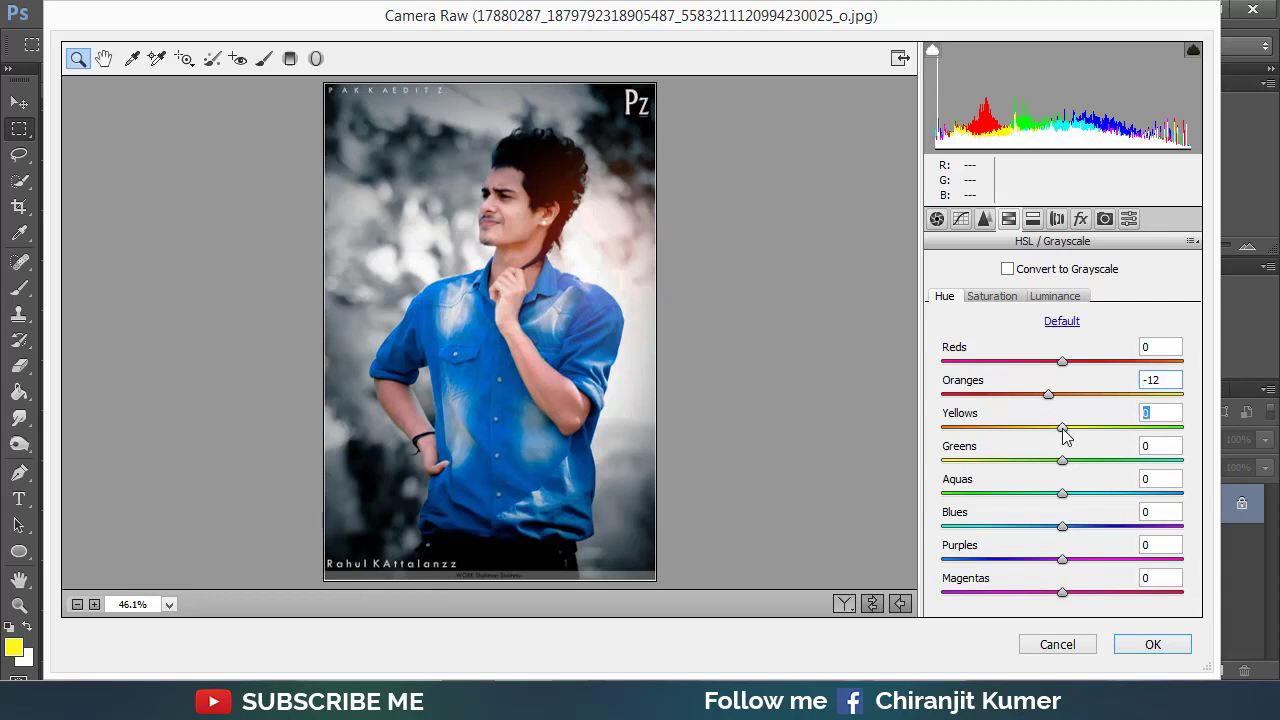
{"action": "mouse_move", "coordinate": [1057, 432]}
{"action": "left_mouse_down"}
{"action": "mouse_move", "coordinate": [949, 432]}
{"action": "mouse_move", "coordinate": [995, 438]}
{"action": "left_mouse_up"}
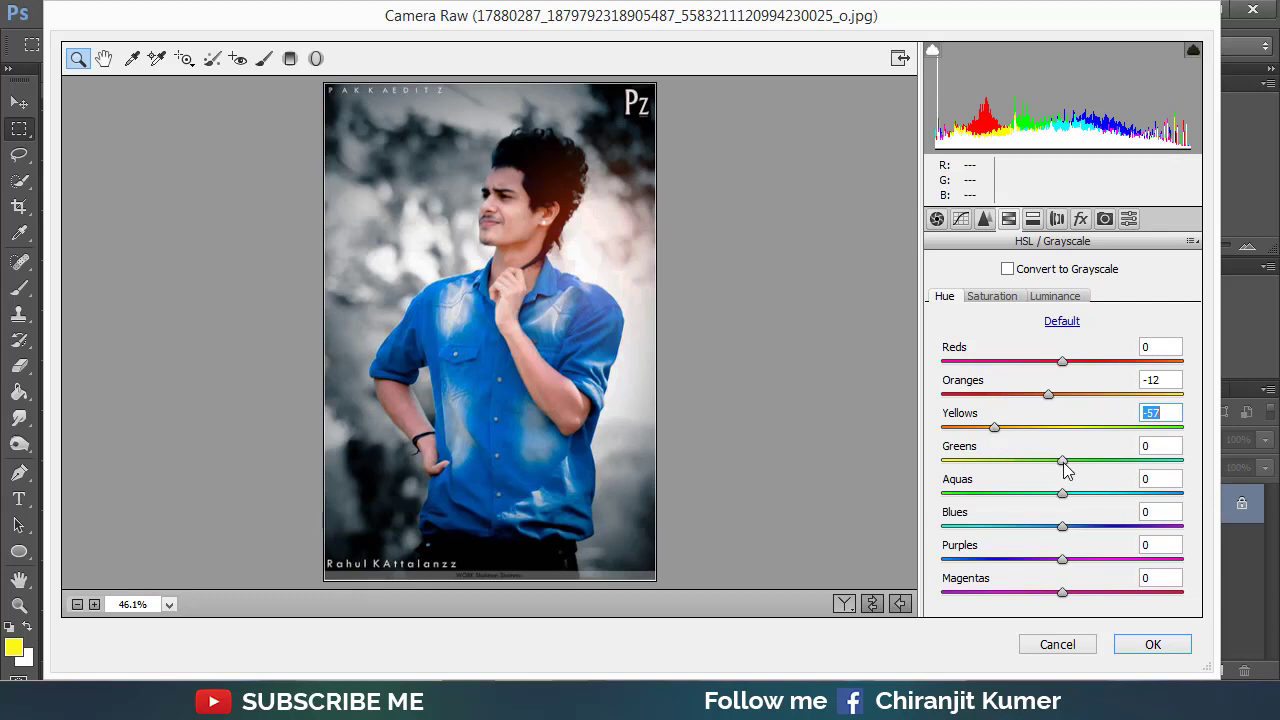
{"action": "left_click_drag", "start_coordinate": [1064, 462], "coordinate": [940, 462]}
{"action": "left_click_drag", "start_coordinate": [1062, 494], "coordinate": [988, 494]}
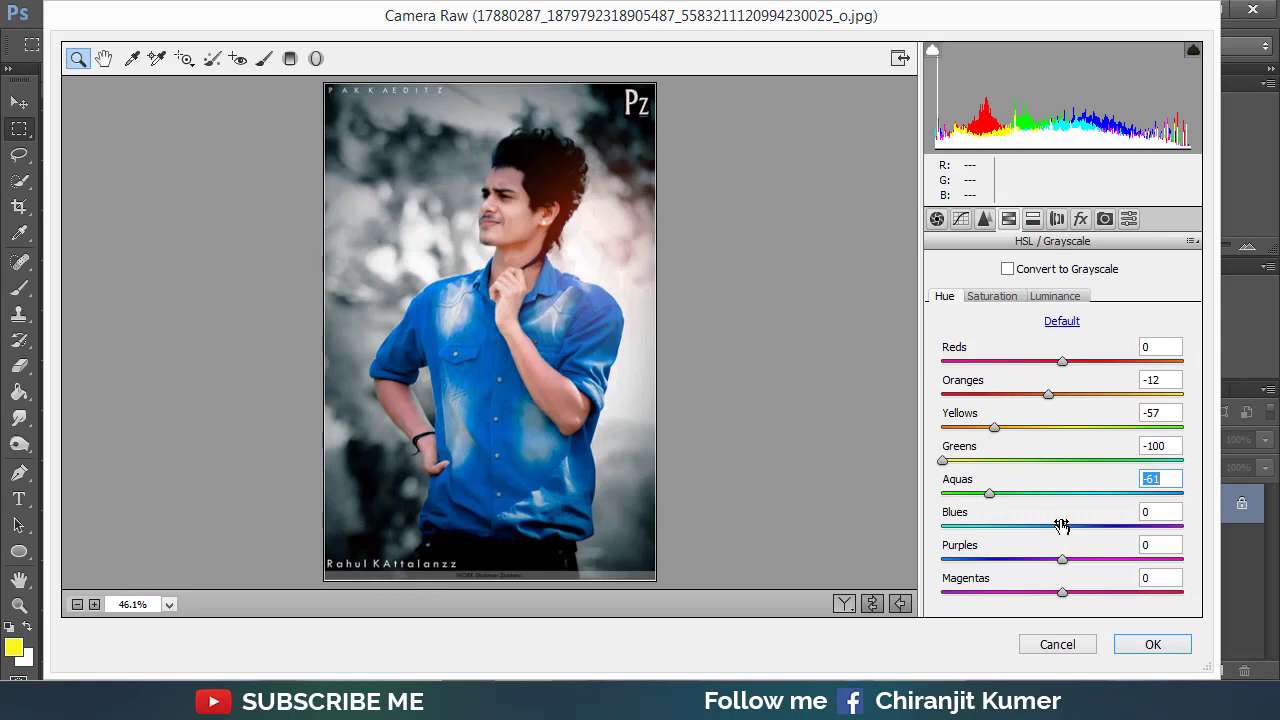
In the Basic panel, set Exposure -0.25, Highlights -84, Shadows +37 and Blacks +28.
{"action": "left_click", "coordinate": [937, 219]}
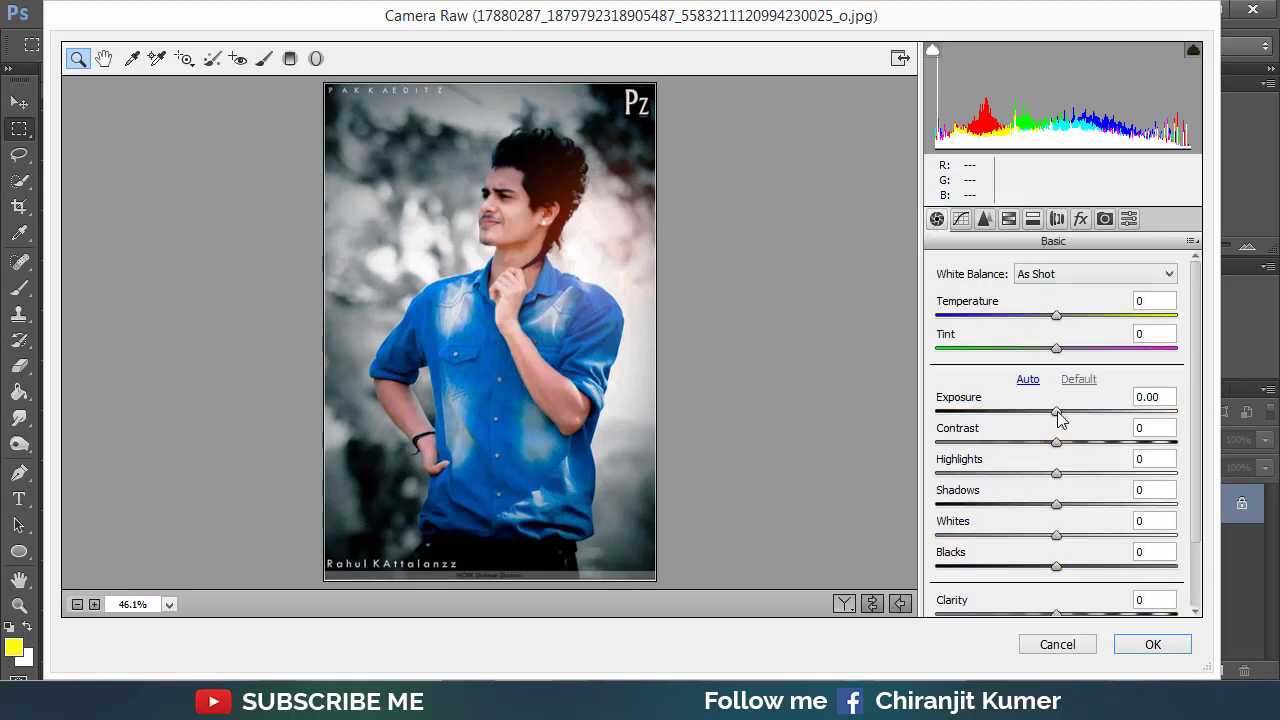
{"action": "left_click_drag", "start_coordinate": [1057, 412], "coordinate": [1051, 412]}
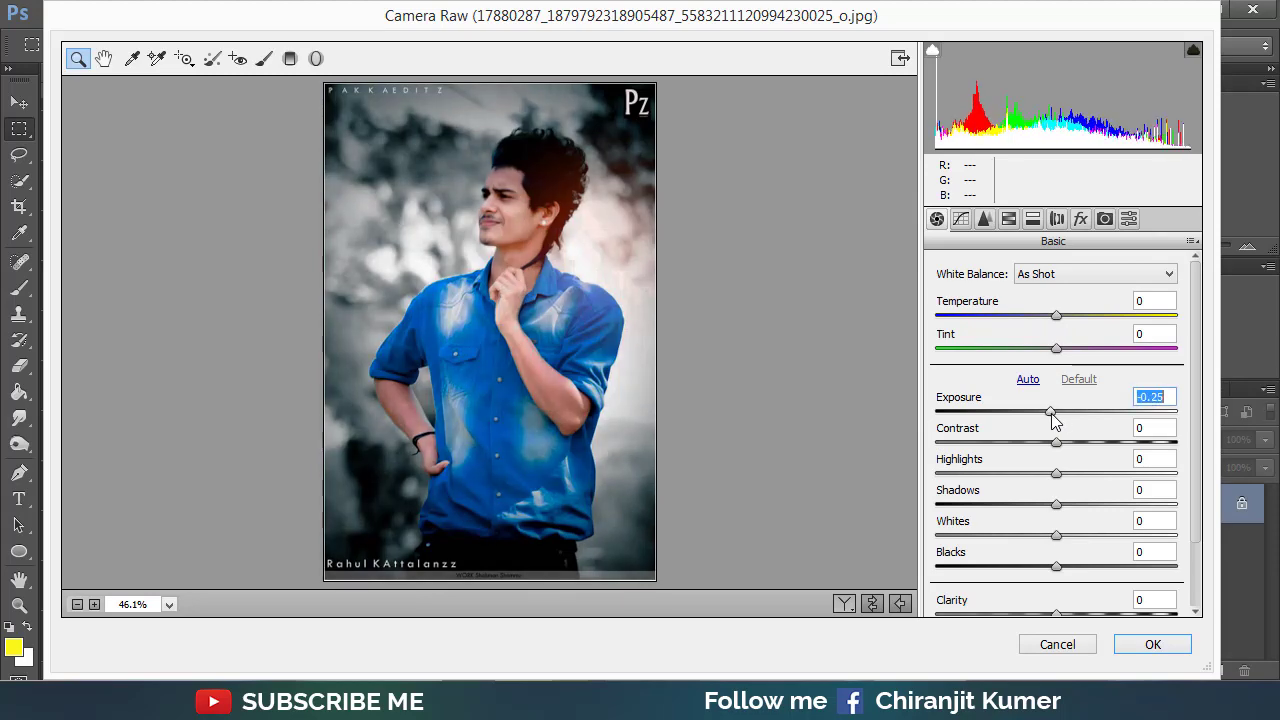
{"action": "mouse_move", "coordinate": [1056, 473]}
{"action": "left_mouse_down"}
{"action": "mouse_move", "coordinate": [901, 483]}
{"action": "mouse_move", "coordinate": [958, 500]}
{"action": "left_mouse_up"}
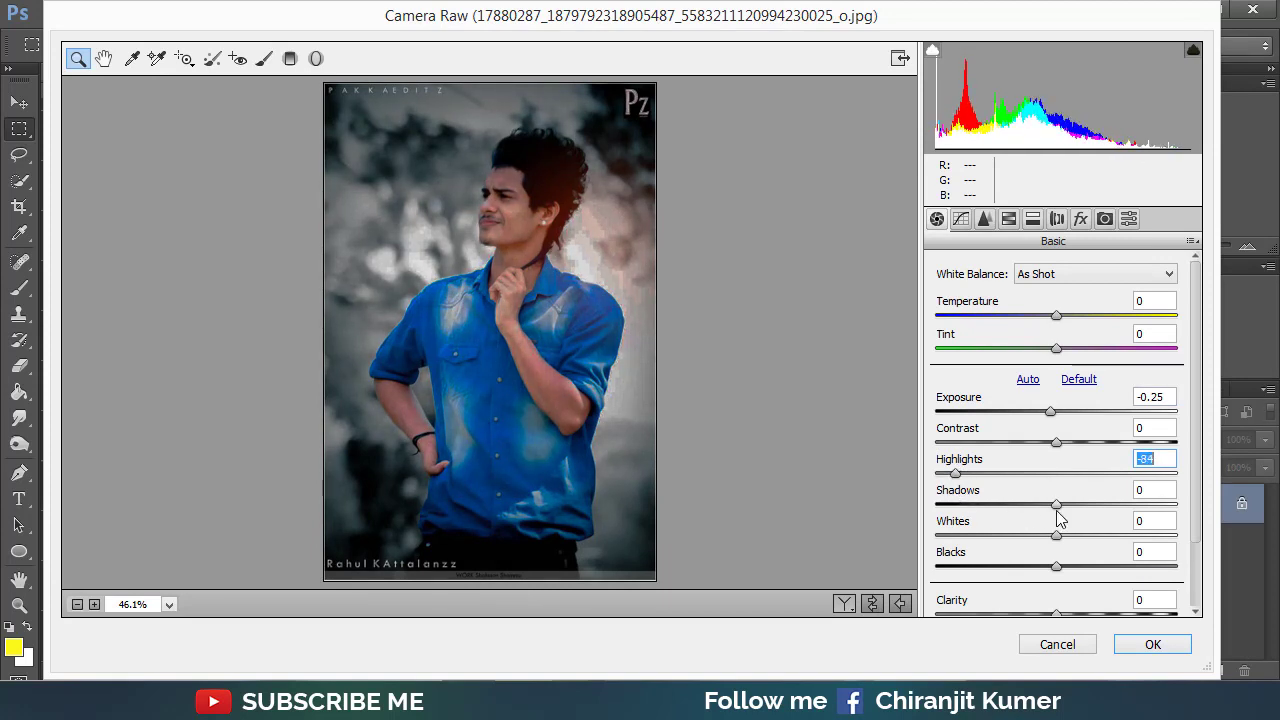
{"action": "left_click_drag", "start_coordinate": [1057, 505], "coordinate": [1100, 505]}
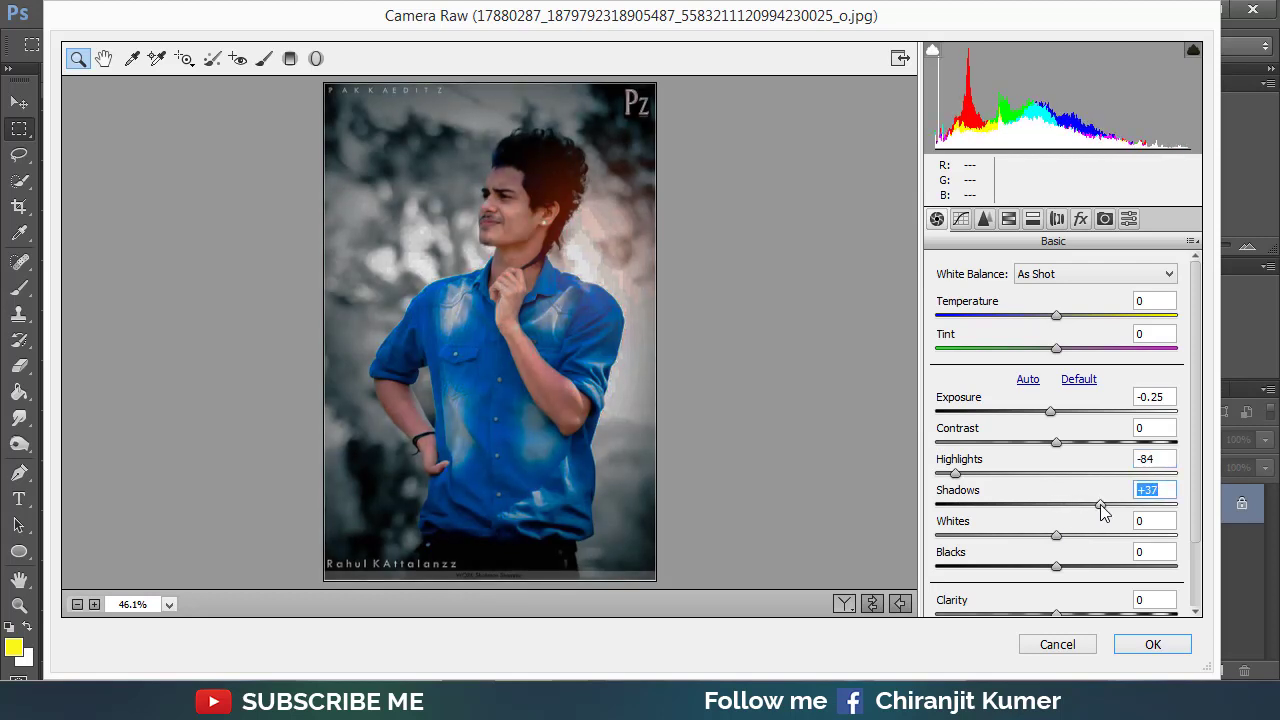
{"action": "left_click_drag", "start_coordinate": [1056, 566], "coordinate": [1094, 568]}
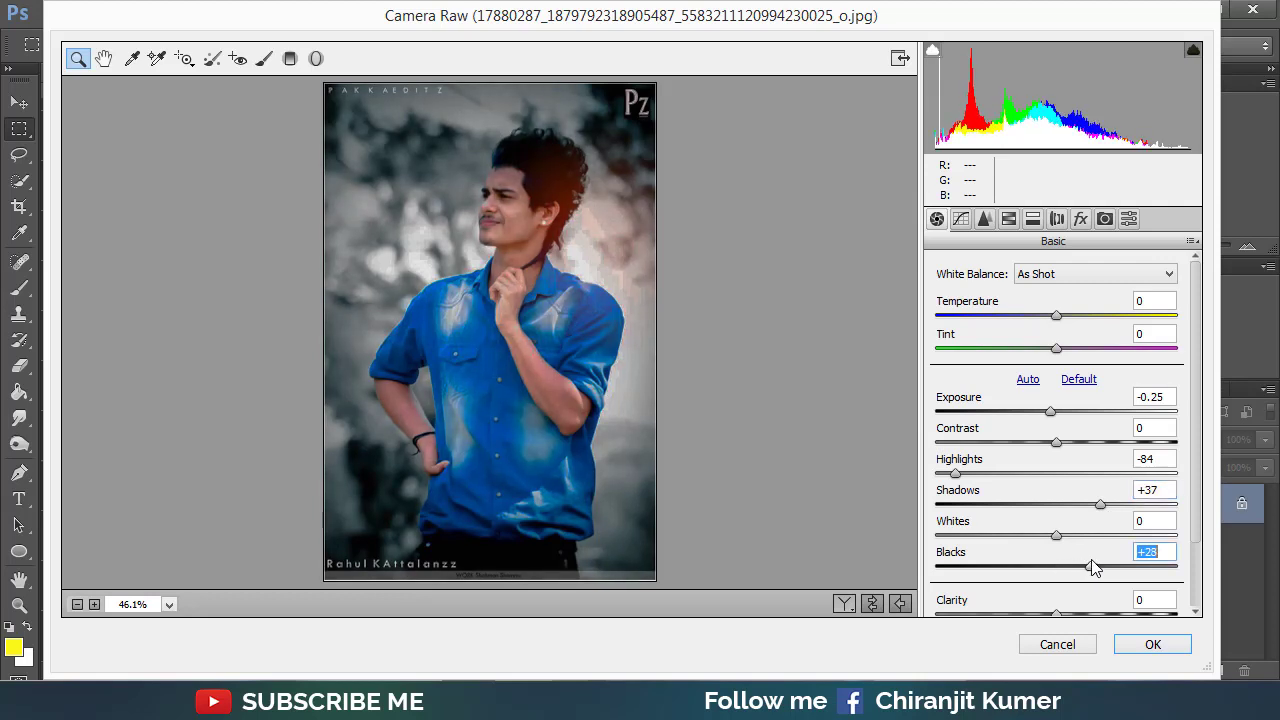
Add Clarity +54 and Vibrance +13, and lower Saturation to -20.
{"action": "left_click_drag", "start_coordinate": [1201, 499], "coordinate": [1206, 593]}
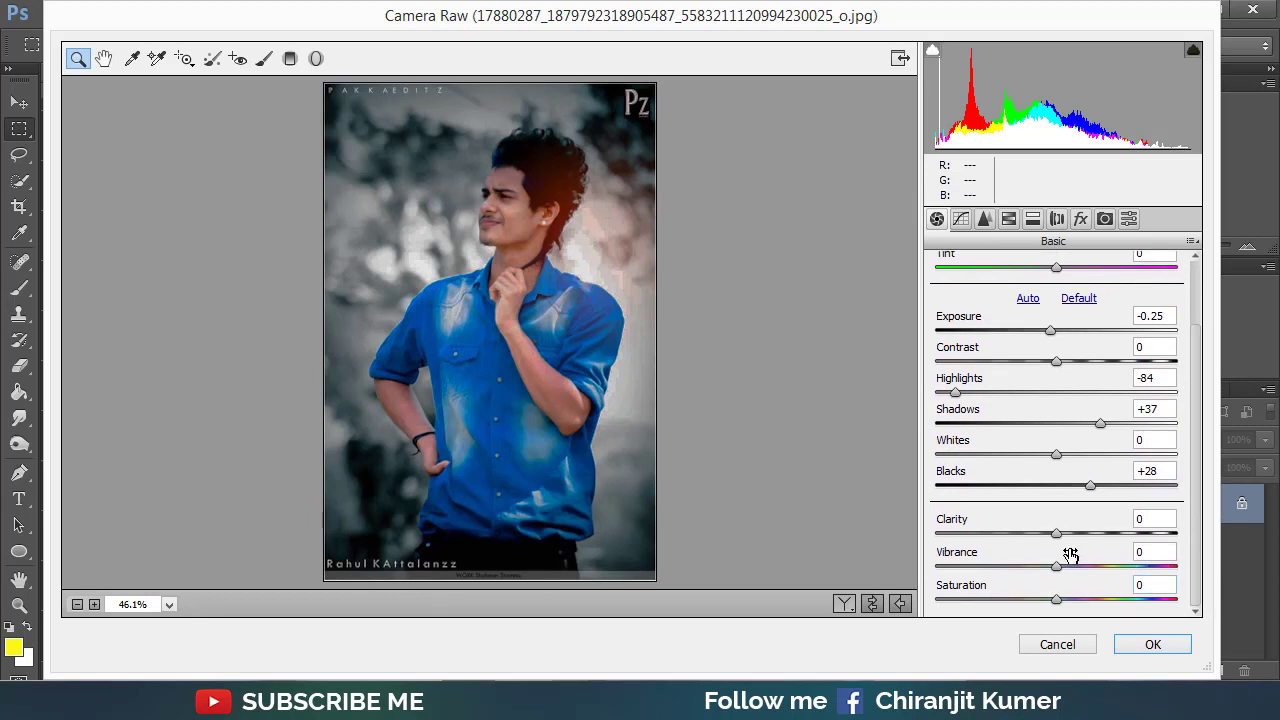
{"action": "left_click_drag", "start_coordinate": [1057, 533], "coordinate": [1132, 543]}
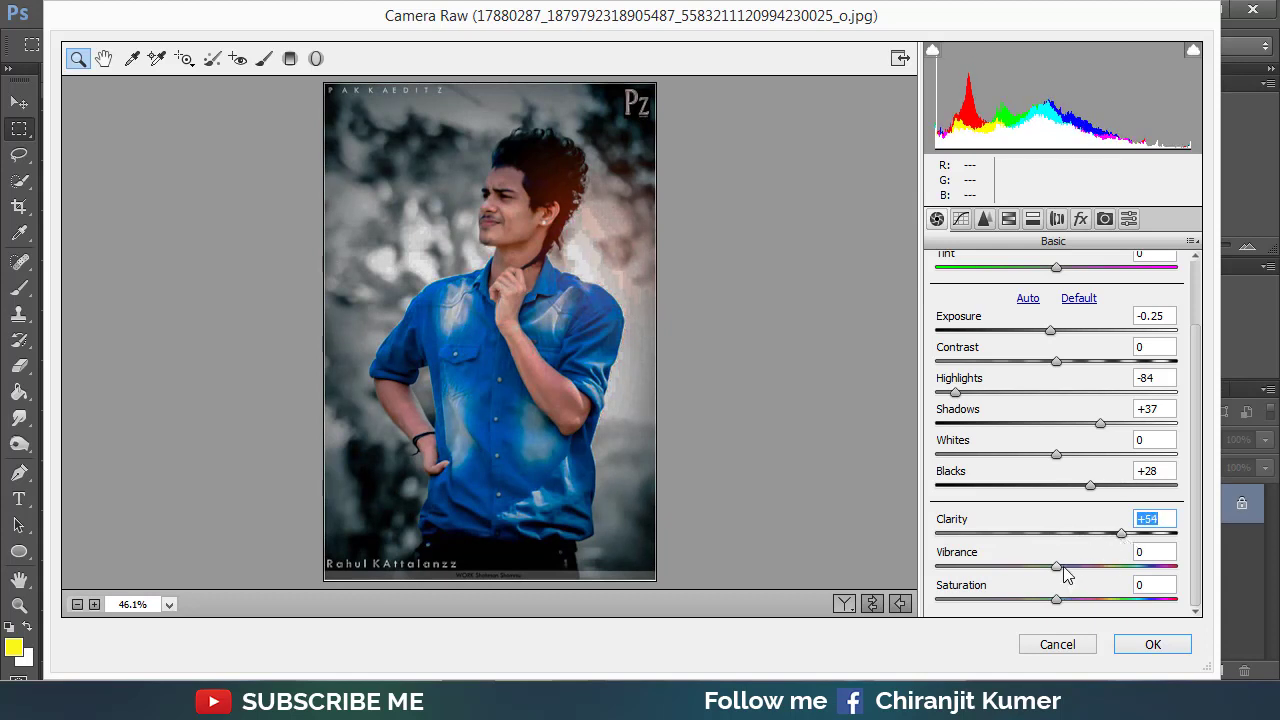
{"action": "mouse_move", "coordinate": [1062, 567]}
{"action": "left_mouse_down"}
{"action": "mouse_move", "coordinate": [1090, 572]}
{"action": "mouse_move", "coordinate": [1073, 570]}
{"action": "left_mouse_up"}
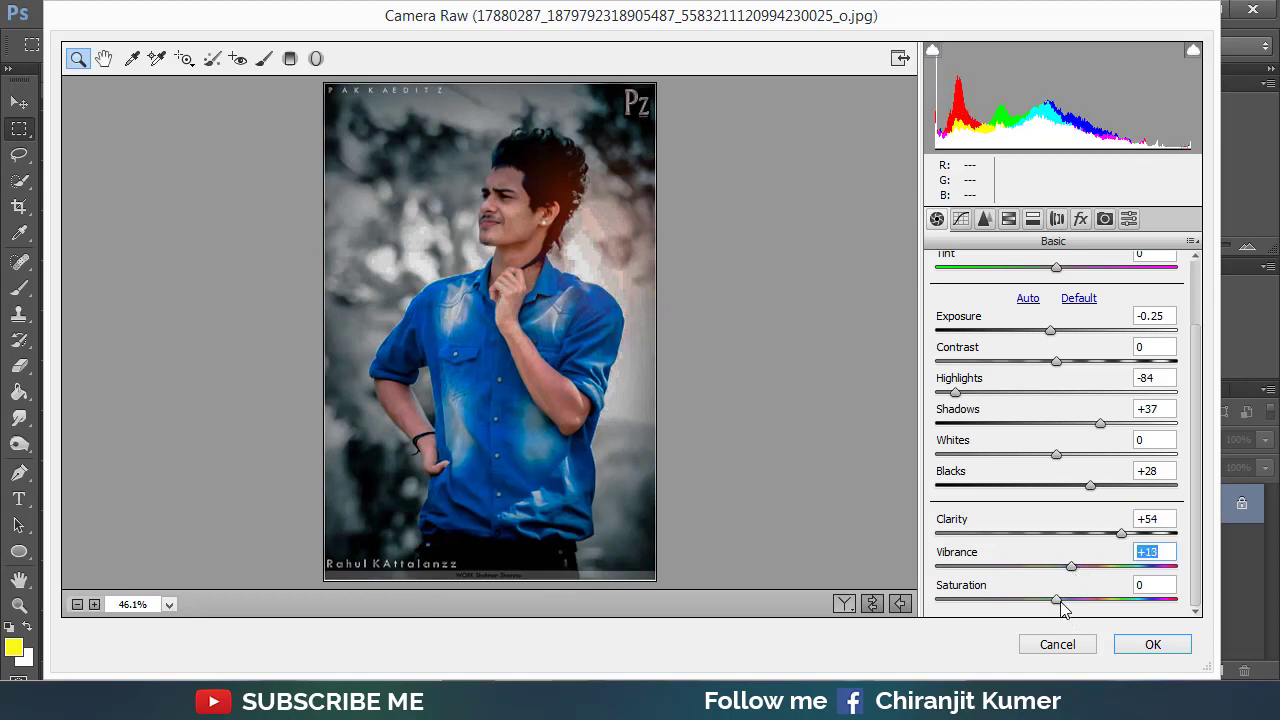
{"action": "mouse_move", "coordinate": [1058, 600]}
{"action": "left_mouse_down"}
{"action": "mouse_move", "coordinate": [985, 600]}
{"action": "mouse_move", "coordinate": [1038, 598]}
{"action": "left_mouse_up"}
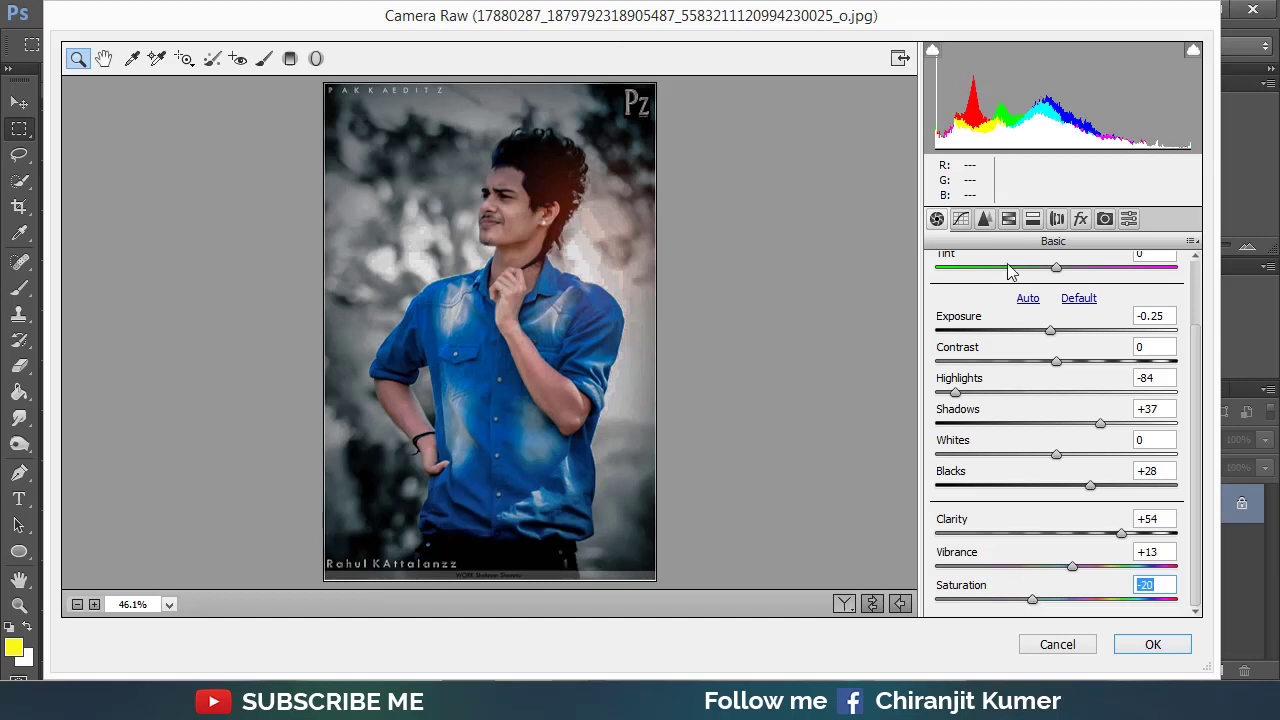
{"action": "left_click", "coordinate": [988, 218]}
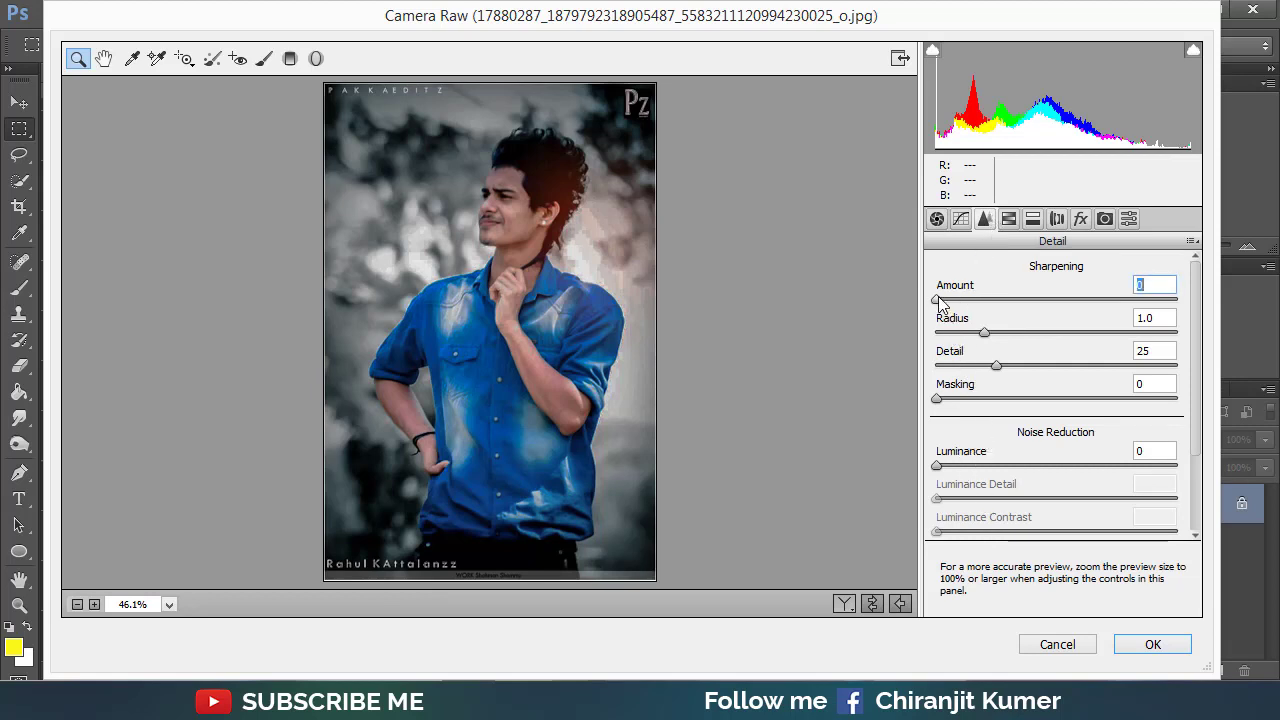
Sharpen at Amount 18 with Radius 1.3, and set Luminance noise reduction to 10.
{"action": "left_click_drag", "start_coordinate": [939, 298], "coordinate": [964, 300]}
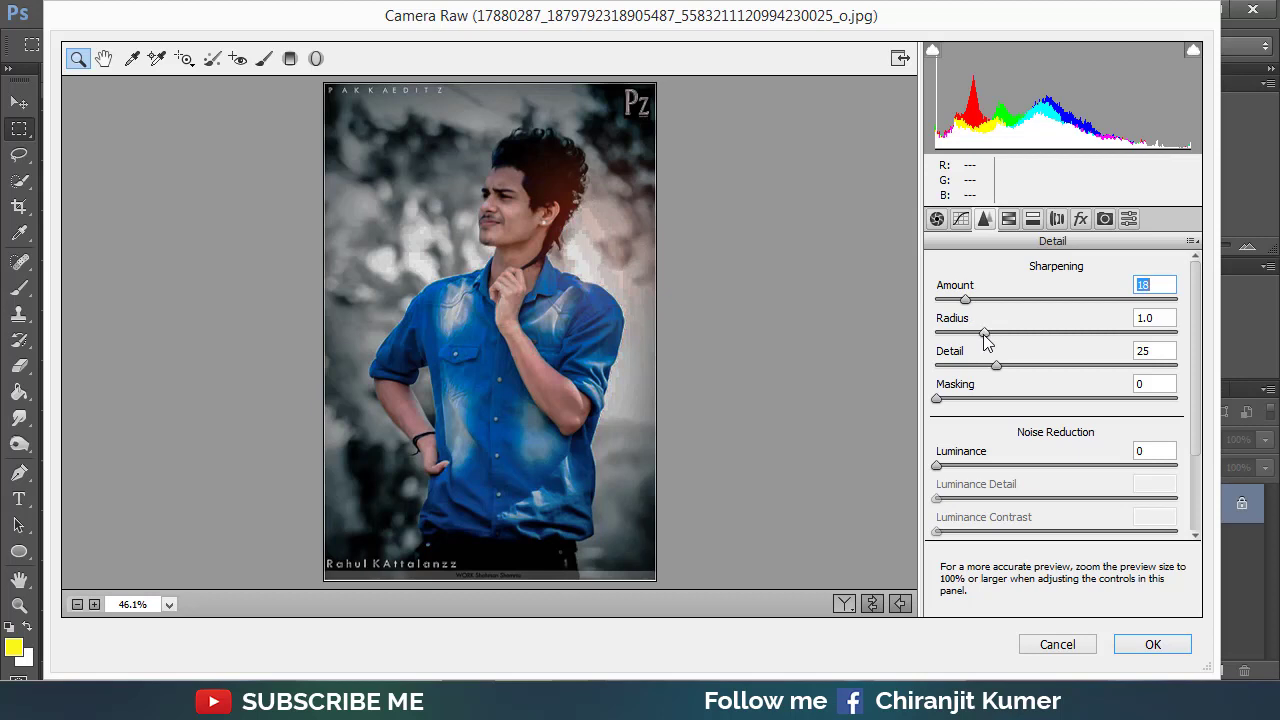
{"action": "left_click_drag", "start_coordinate": [985, 334], "coordinate": [1020, 340]}
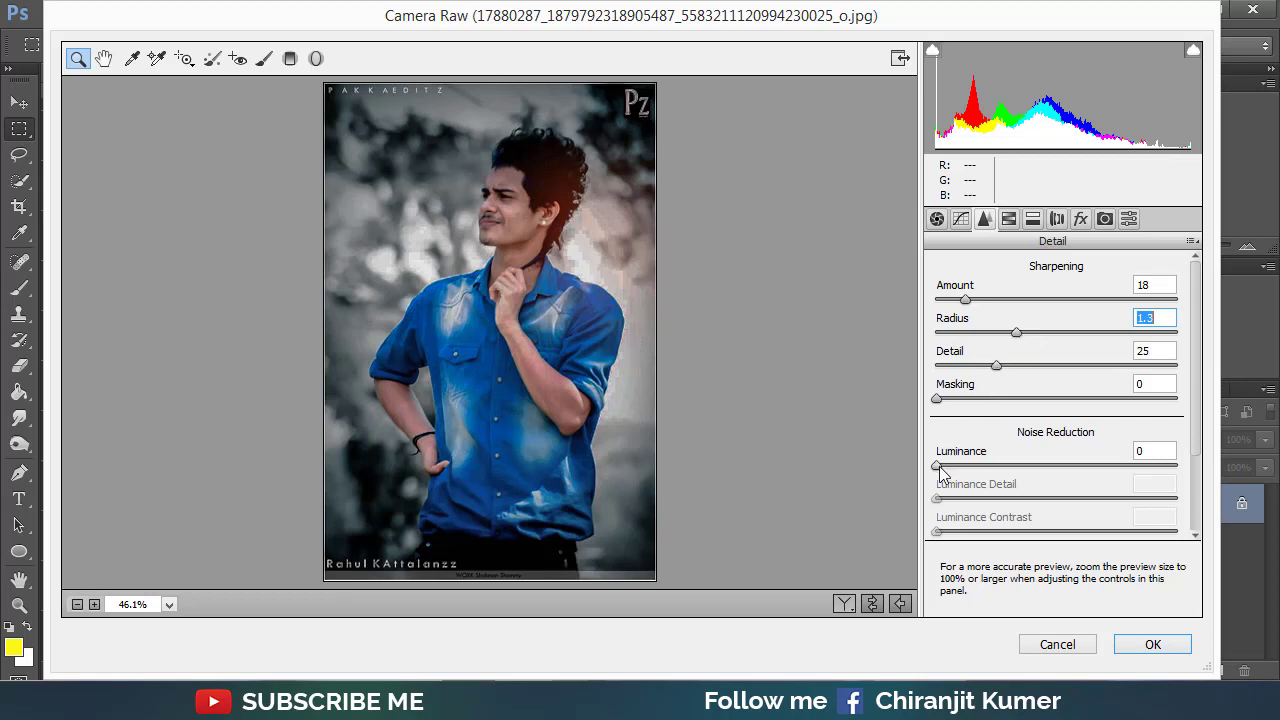
{"action": "mouse_move", "coordinate": [938, 466]}
{"action": "left_mouse_down"}
{"action": "mouse_move", "coordinate": [996, 466]}
{"action": "mouse_move", "coordinate": [962, 476]}
{"action": "left_mouse_up"}
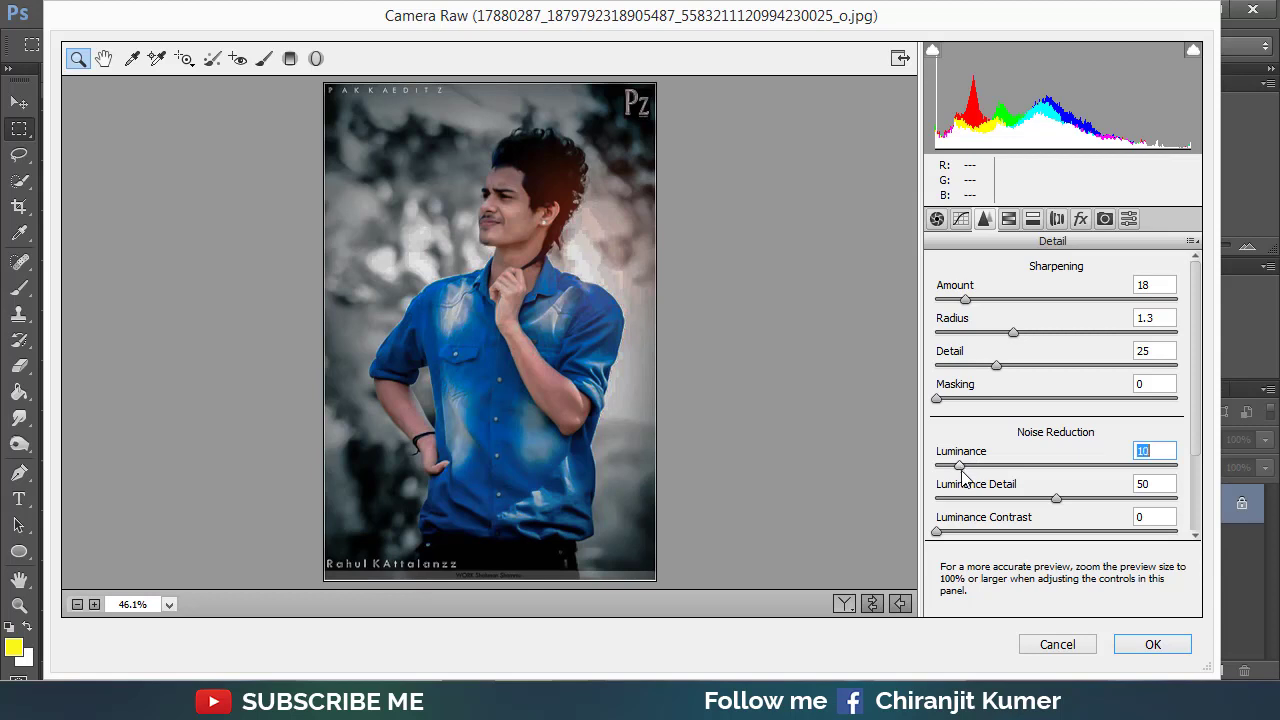
{"action": "left_click", "coordinate": [1081, 220]}
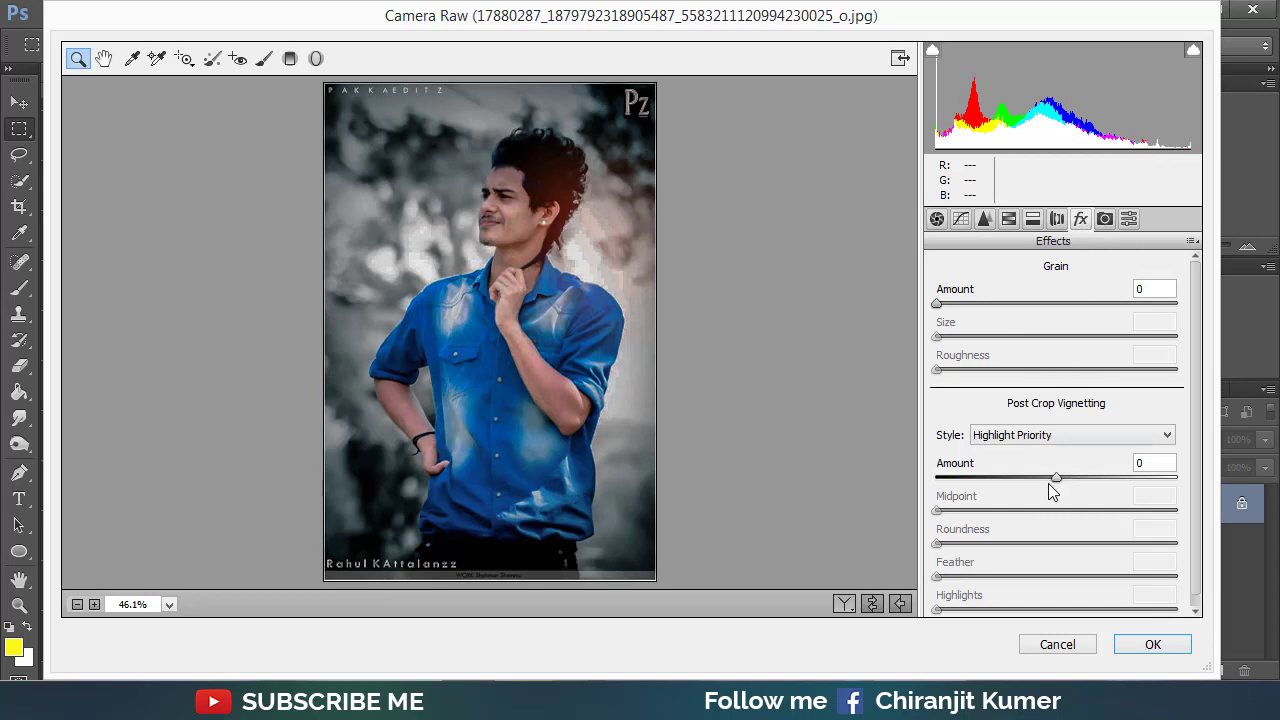
Set Post Crop Vignetting to Amount -25, Midpoint 50, Roundness +12 and Feather 51.
{"action": "left_click_drag", "start_coordinate": [1057, 478], "coordinate": [1030, 480]}
{"action": "left_click_drag", "start_coordinate": [1027, 478], "coordinate": [1029, 478]}
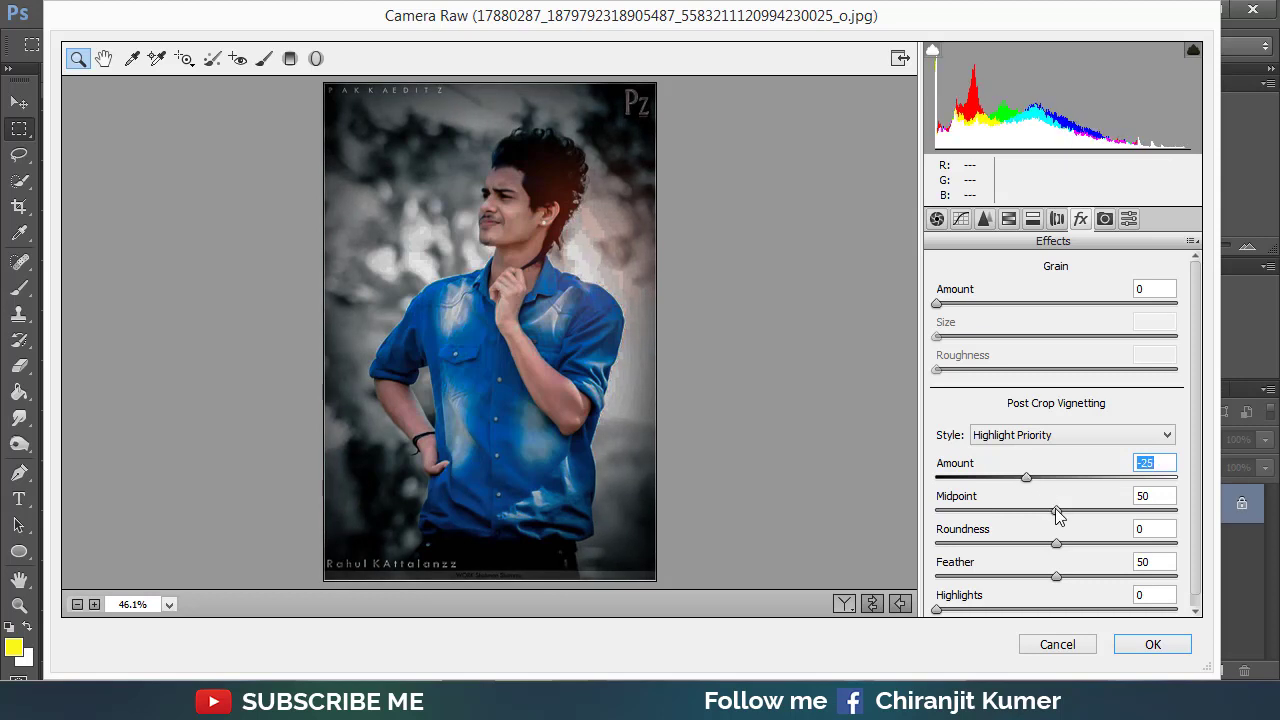
{"action": "left_click", "coordinate": [1057, 511]}
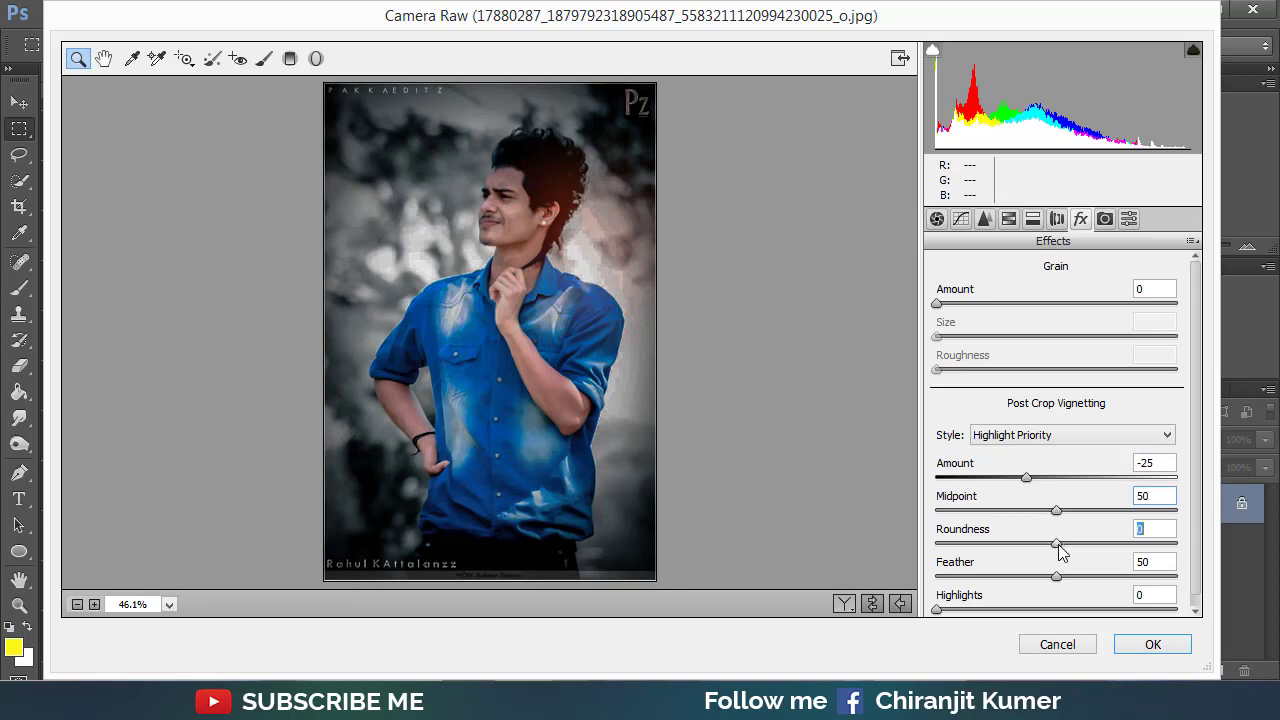
{"action": "left_click_drag", "start_coordinate": [1057, 543], "coordinate": [1070, 541]}
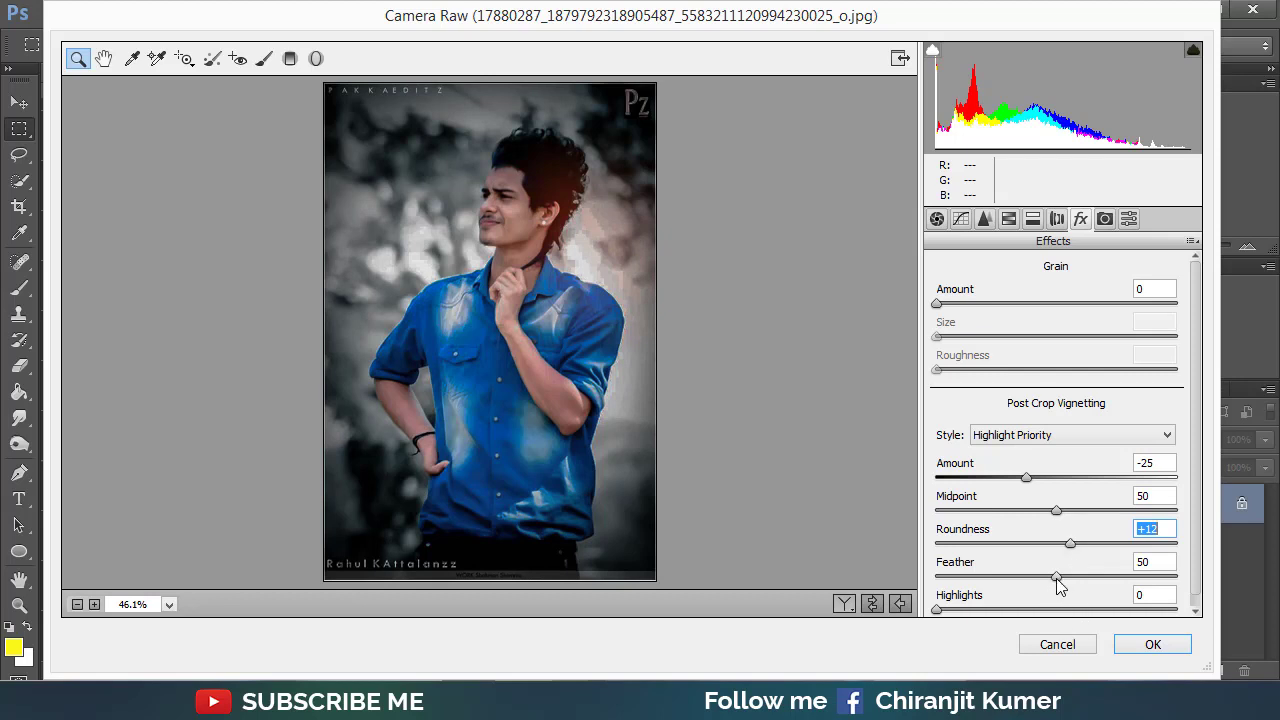
{"action": "mouse_move", "coordinate": [1057, 578]}
{"action": "left_mouse_down"}
{"action": "mouse_move", "coordinate": [950, 577]}
{"action": "mouse_move", "coordinate": [1124, 578]}
{"action": "mouse_move", "coordinate": [1071, 578]}
{"action": "mouse_move", "coordinate": [1122, 578]}
{"action": "mouse_move", "coordinate": [1062, 596]}
{"action": "left_mouse_up"}
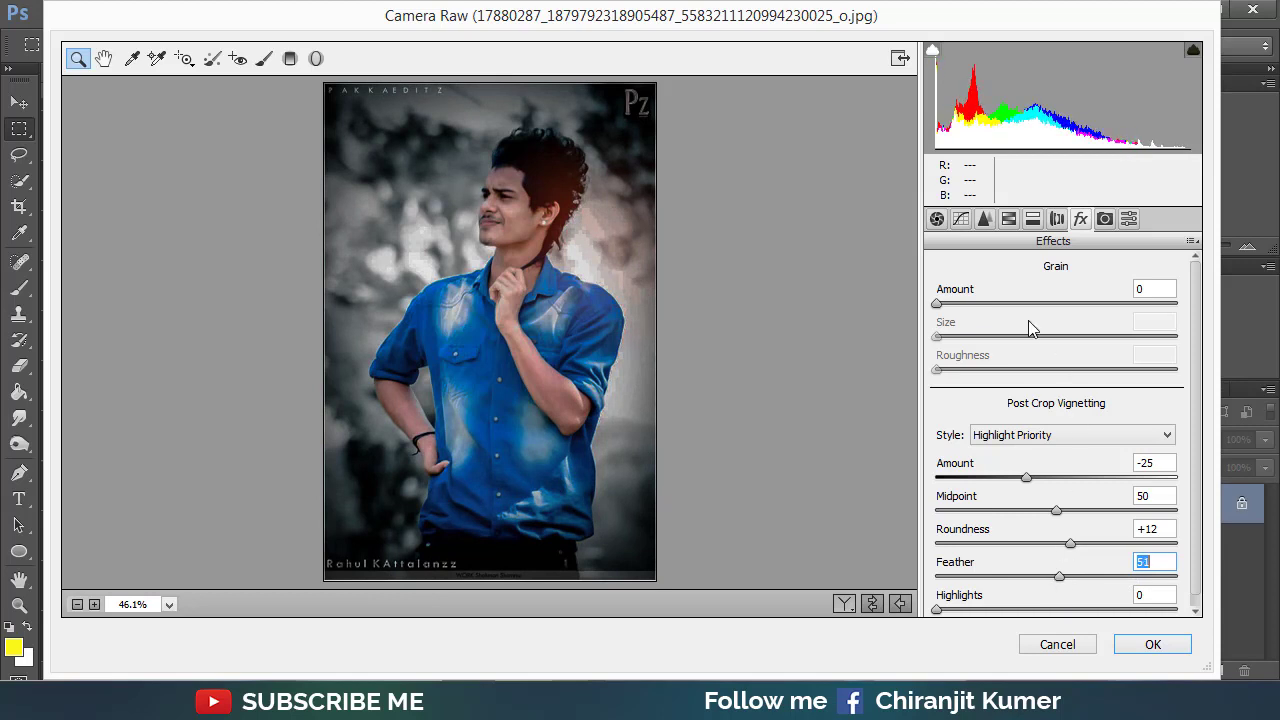
Darken the exposure, then raise Oranges saturation and mute Yellows further in HSL.
{"action": "left_click", "coordinate": [937, 219]}
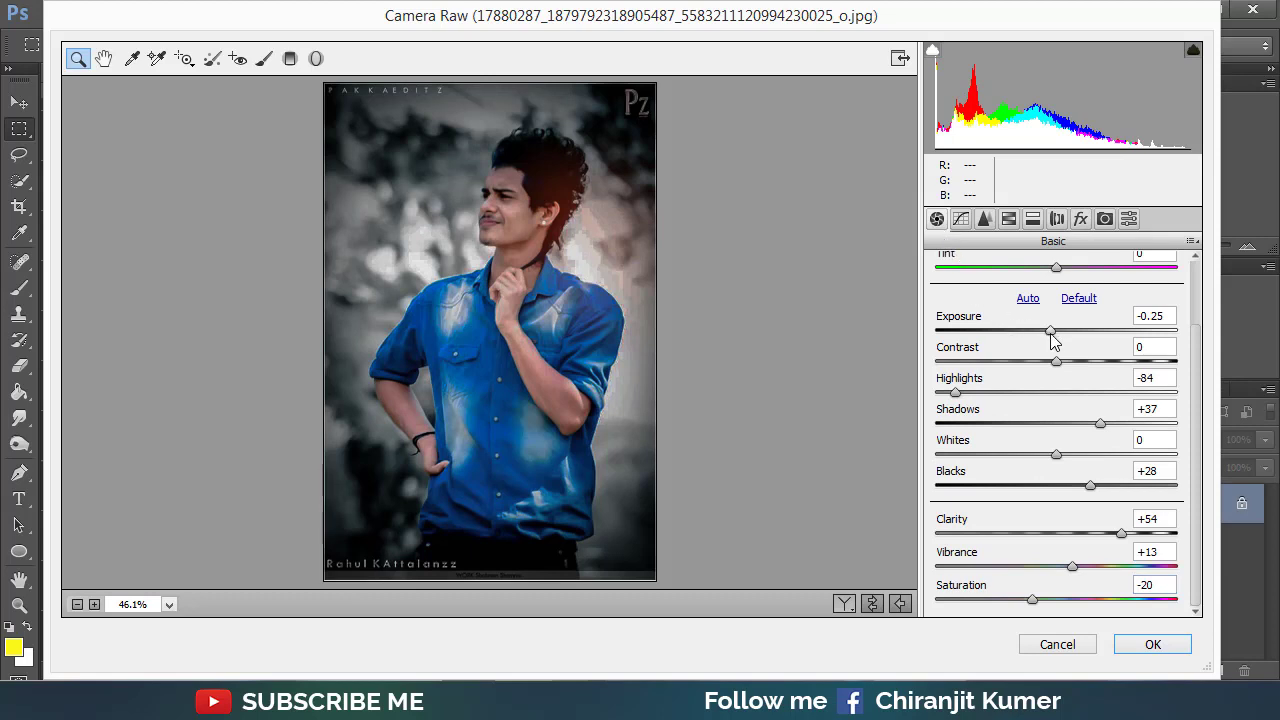
{"action": "left_click_drag", "start_coordinate": [1050, 336], "coordinate": [1046, 340]}
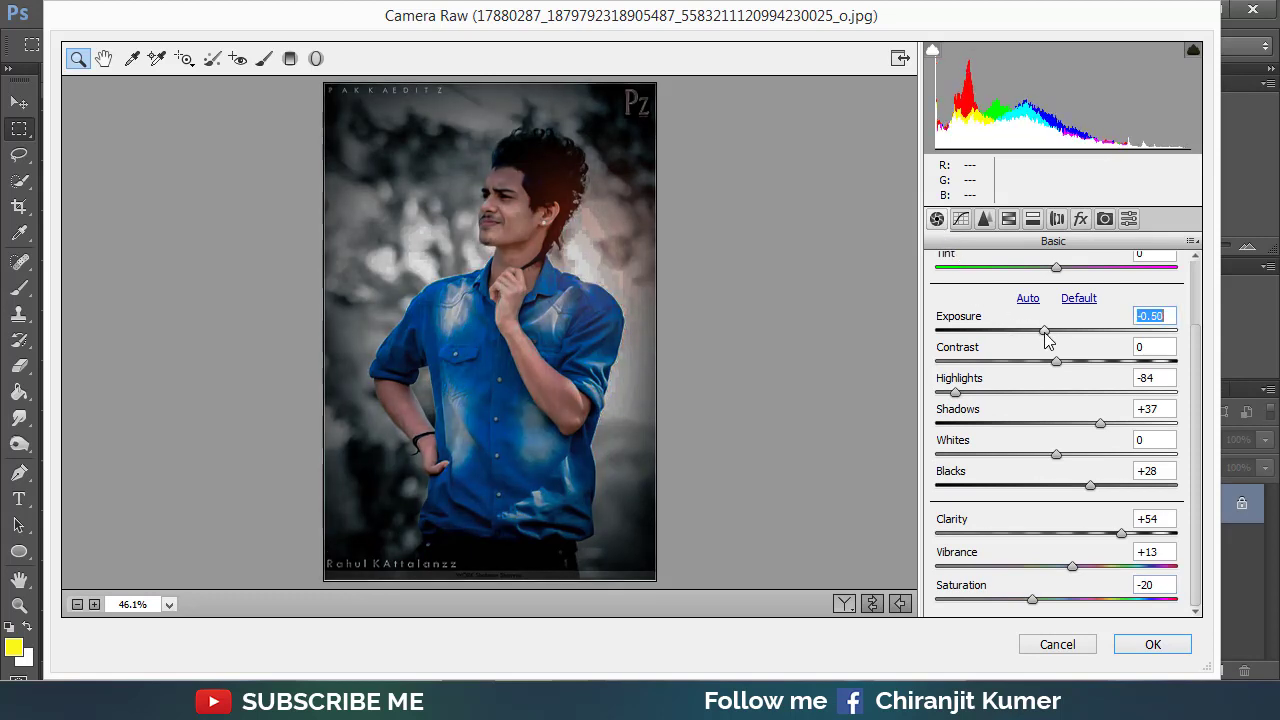
{"action": "left_click", "coordinate": [1035, 219]}
{"action": "left_click", "coordinate": [1009, 222]}
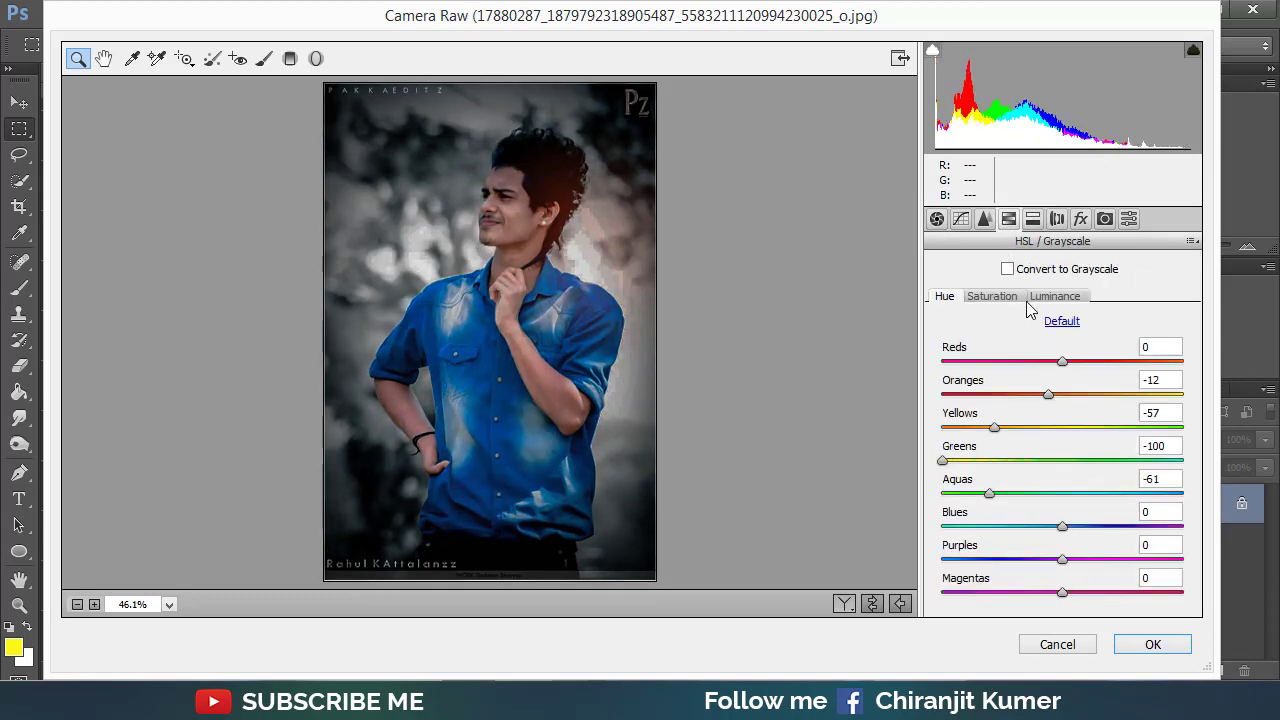
{"action": "left_click", "coordinate": [1010, 298]}
{"action": "left_click_drag", "start_coordinate": [1079, 394], "coordinate": [1102, 394]}
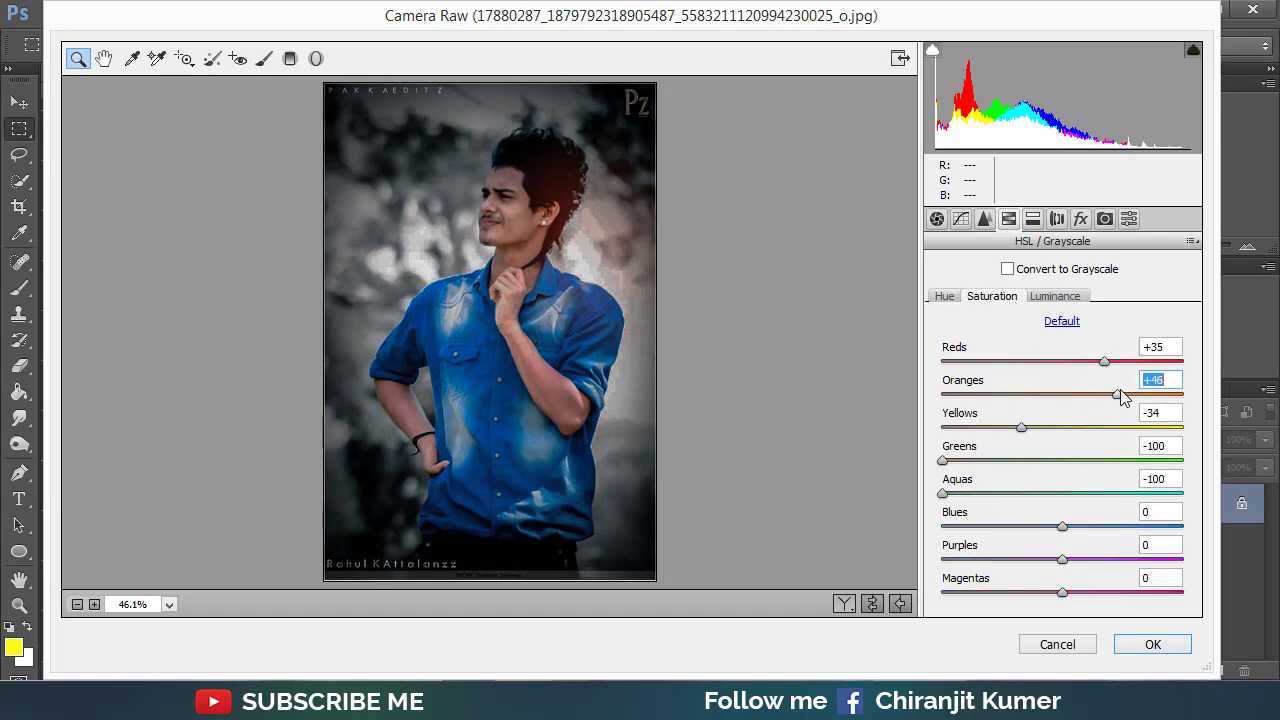
{"action": "left_click_drag", "start_coordinate": [1021, 428], "coordinate": [1017, 428]}
{"action": "left_click_drag", "start_coordinate": [1016, 427], "coordinate": [1005, 427]}
Try a touch of grain, review the Detail settings, and set Exposure to -0.40.
{"action": "left_click", "coordinate": [1080, 218]}
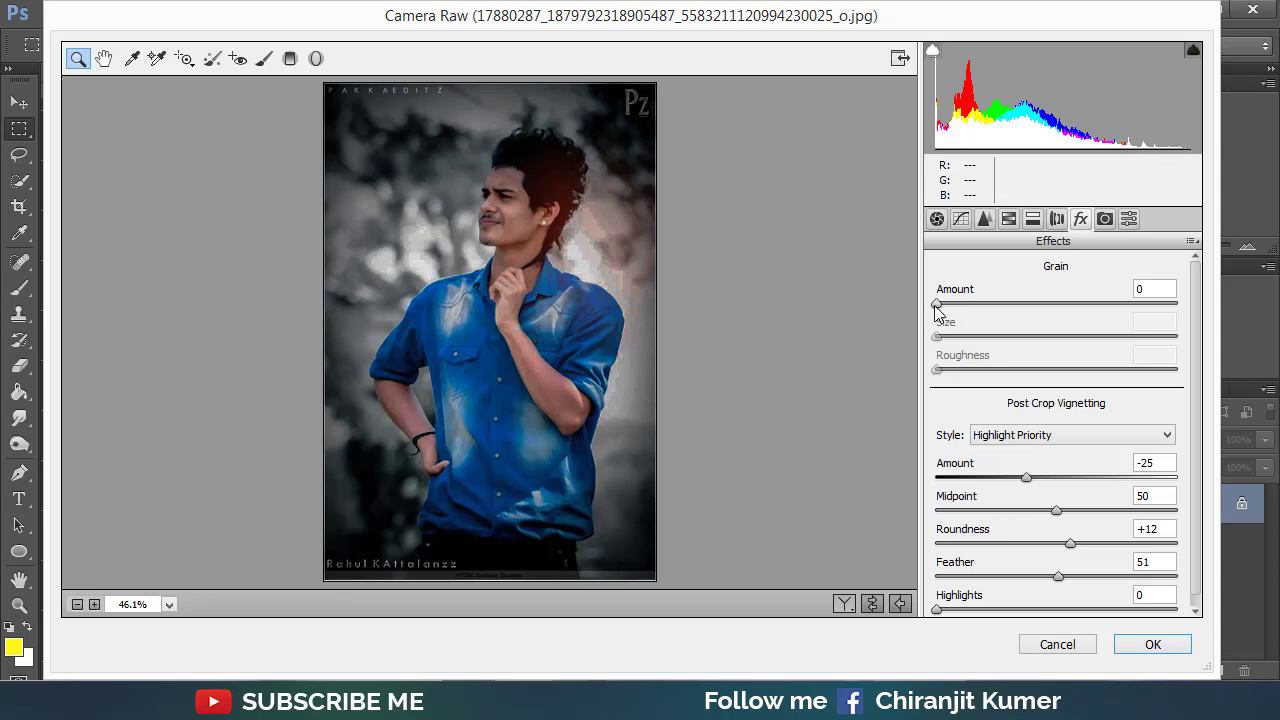
{"action": "left_click_drag", "start_coordinate": [936, 305], "coordinate": [941, 304]}
{"action": "left_click", "coordinate": [985, 219]}
{"action": "left_click", "coordinate": [981, 299]}
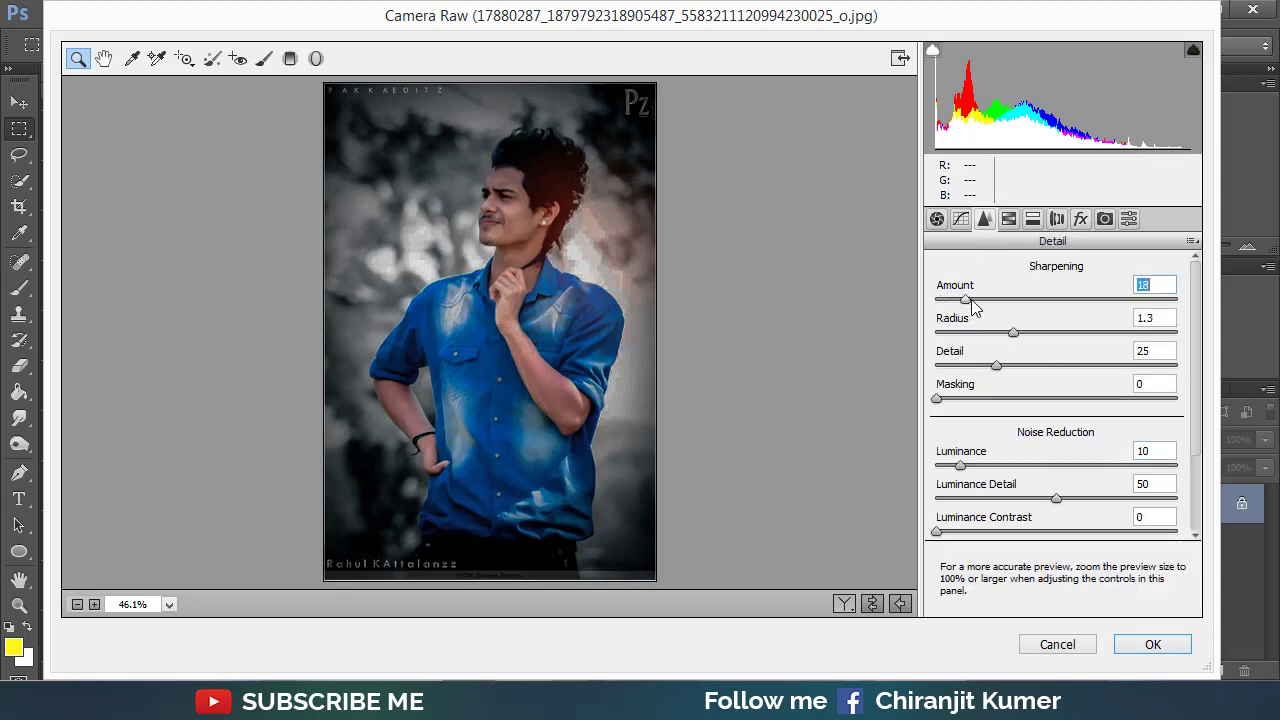
{"action": "left_click", "coordinate": [937, 220]}
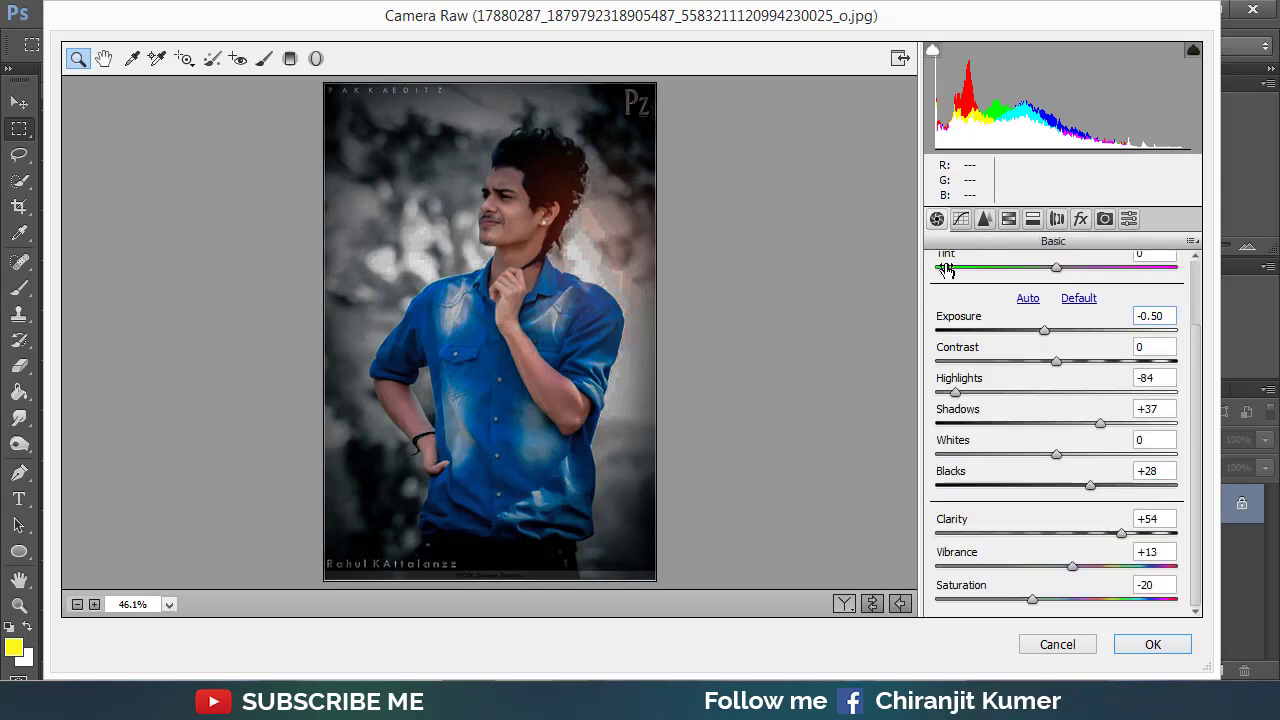
{"action": "left_click", "coordinate": [1047, 331]}
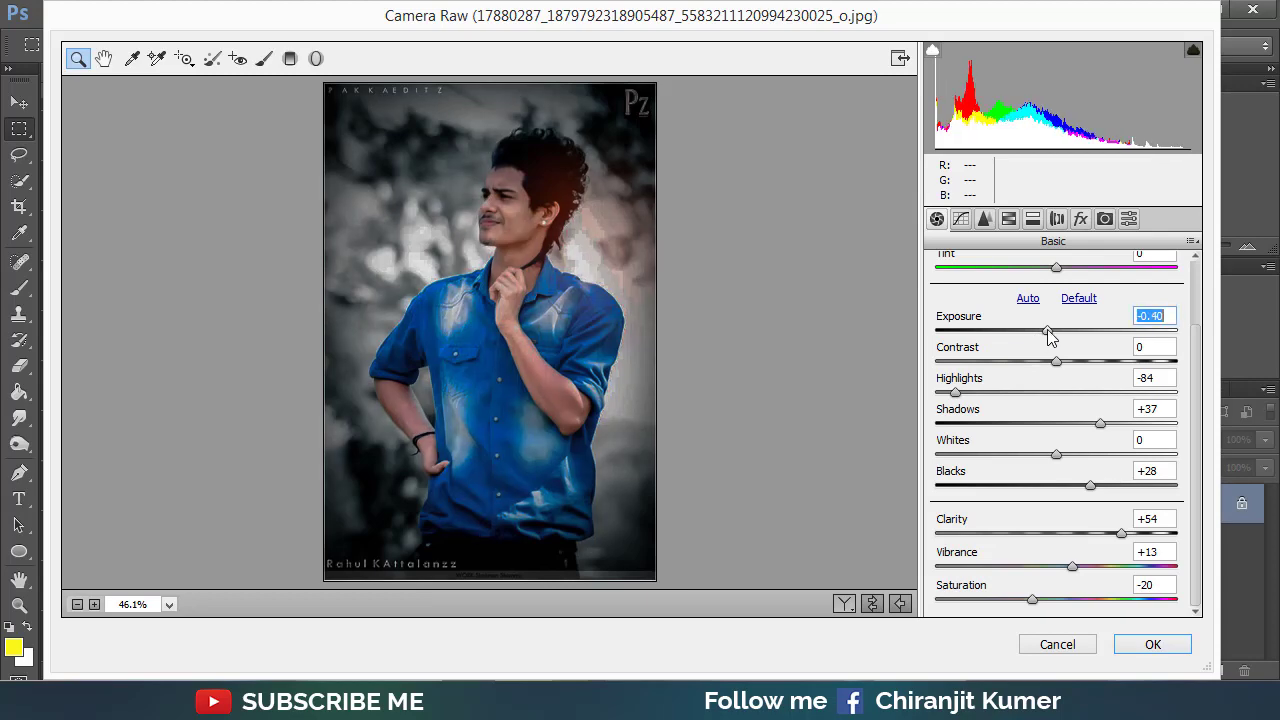
Apply the Camera Raw adjustments and bring the top of the portrait into view.
{"action": "left_click", "coordinate": [1153, 644]}
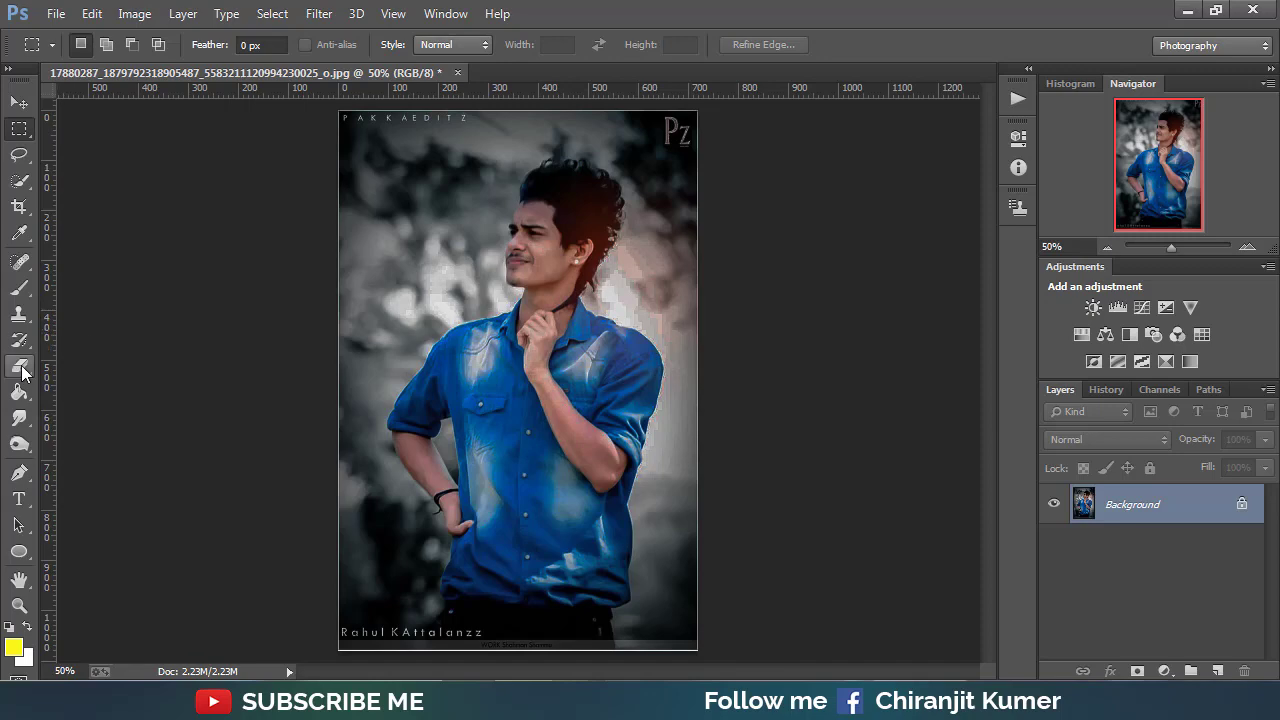
{"action": "scroll", "coordinate": [585, 322], "scroll_direction": "up", "scroll_amount": 1}
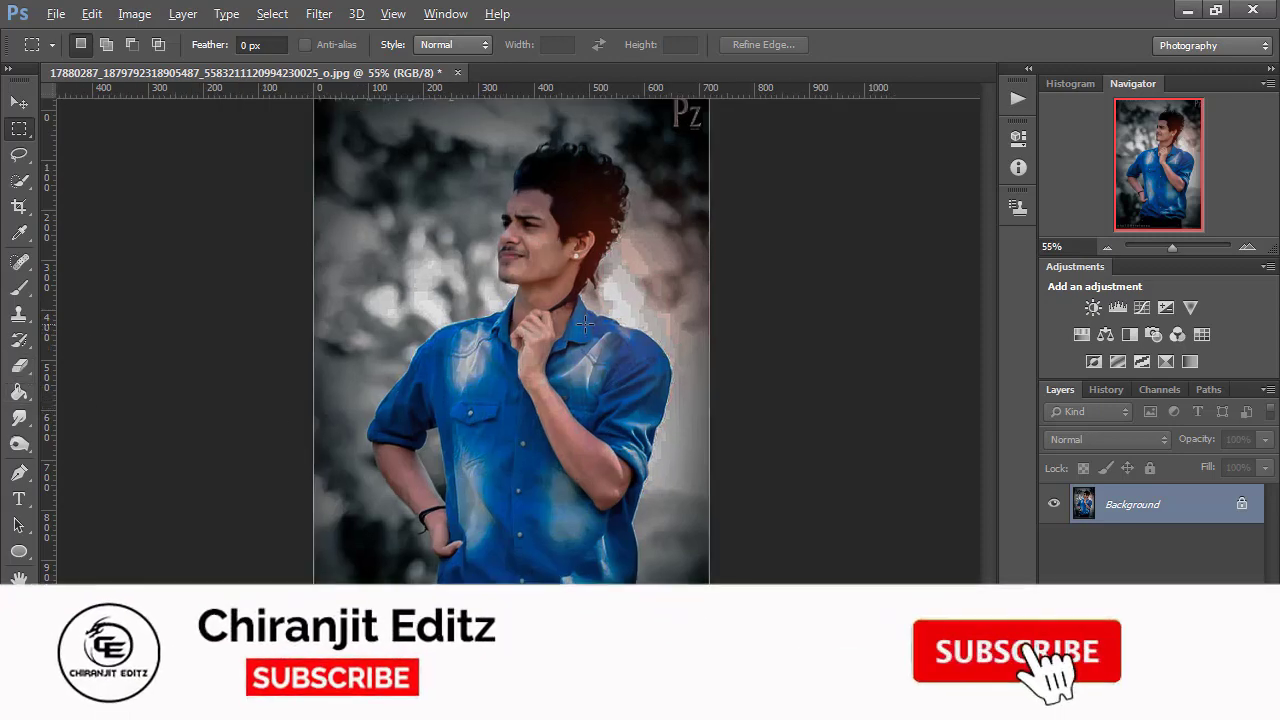
{"action": "scroll", "coordinate": [585, 322], "scroll_direction": "up", "scroll_amount": 1}
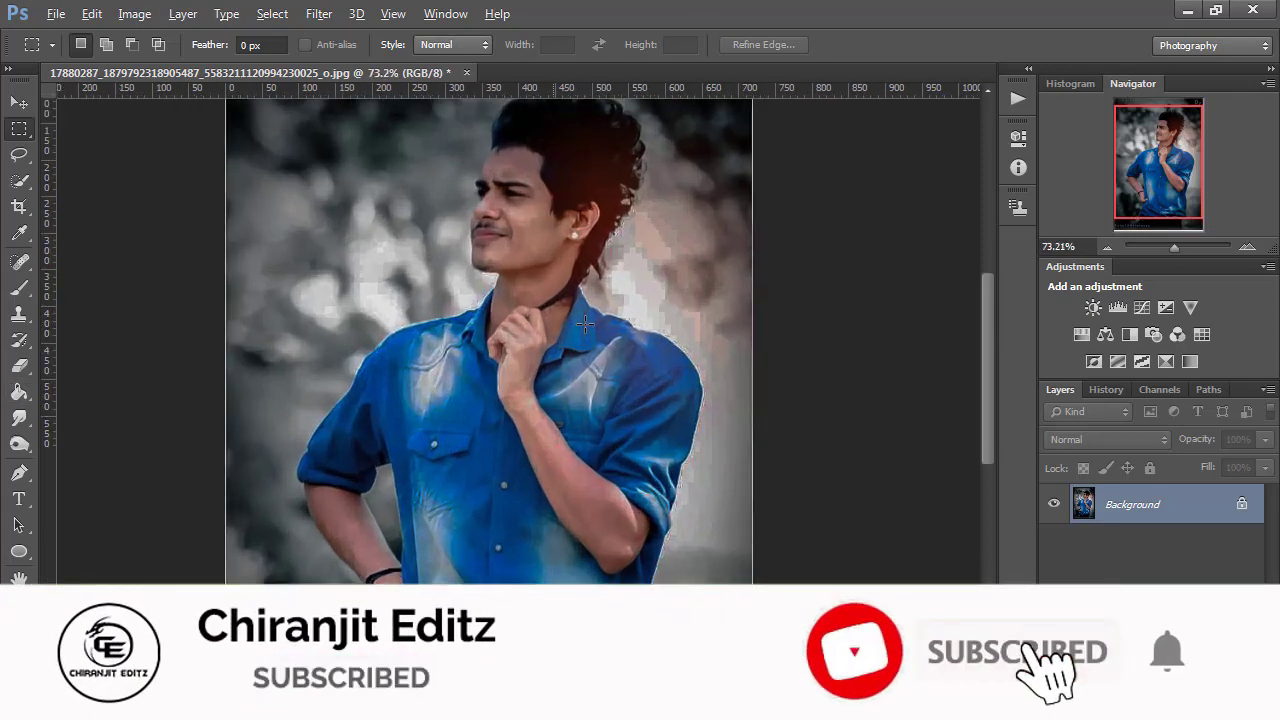
{"action": "scroll", "coordinate": [585, 322], "scroll_direction": "up", "scroll_amount": 1}
{"action": "left_click_drag", "start_coordinate": [537, 366], "coordinate": [549, 437]}
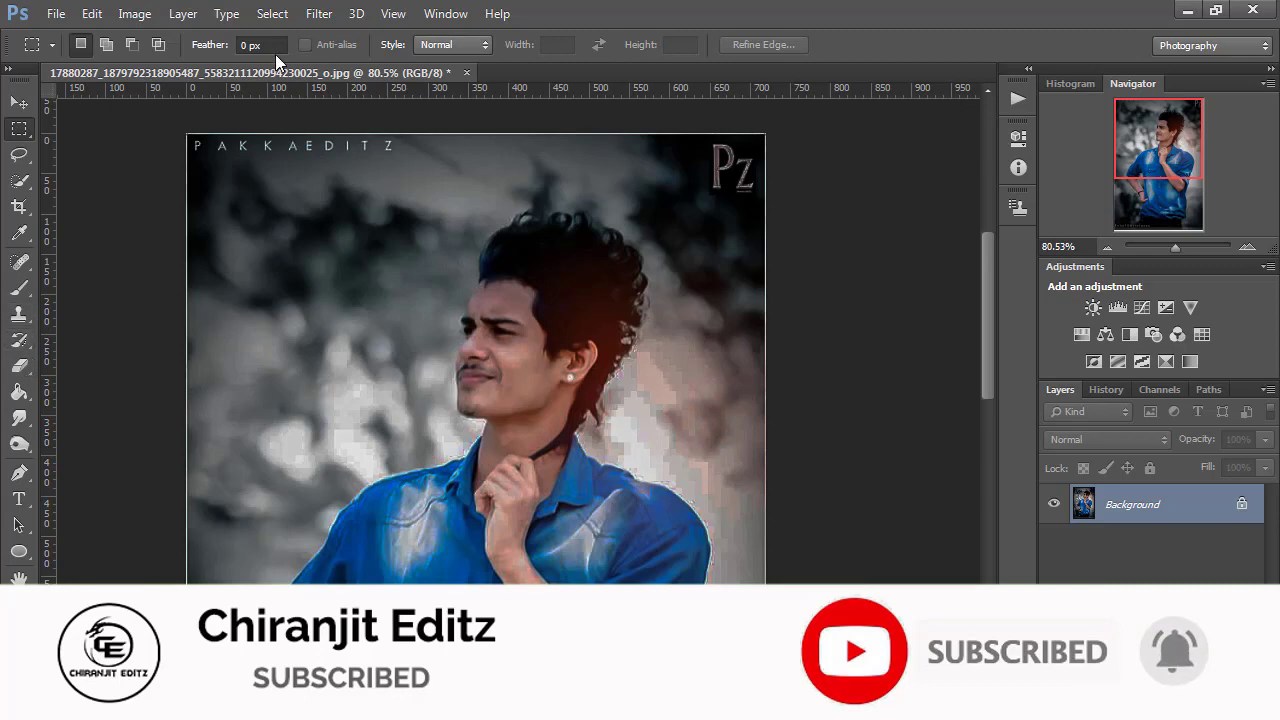
Reopen Camera Raw, warm the temperature slightly and add a light negative vignette.
{"action": "left_click", "coordinate": [318, 14]}
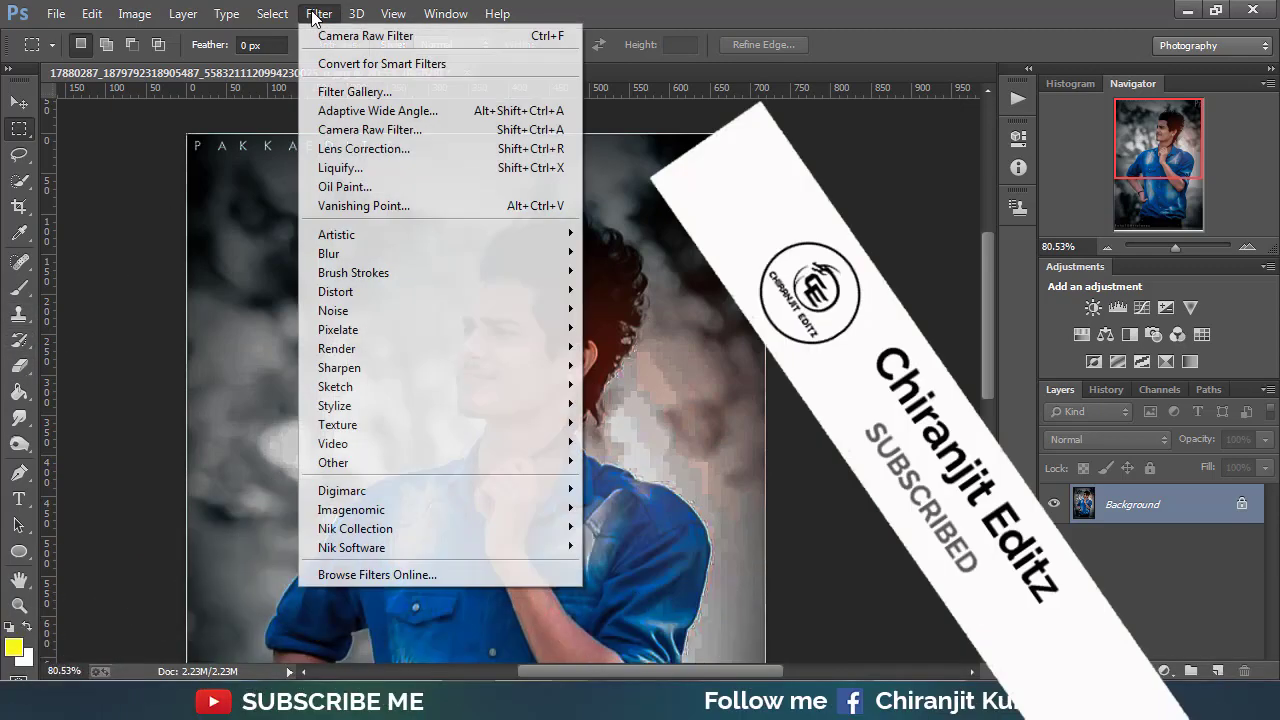
{"action": "left_click", "coordinate": [388, 130]}
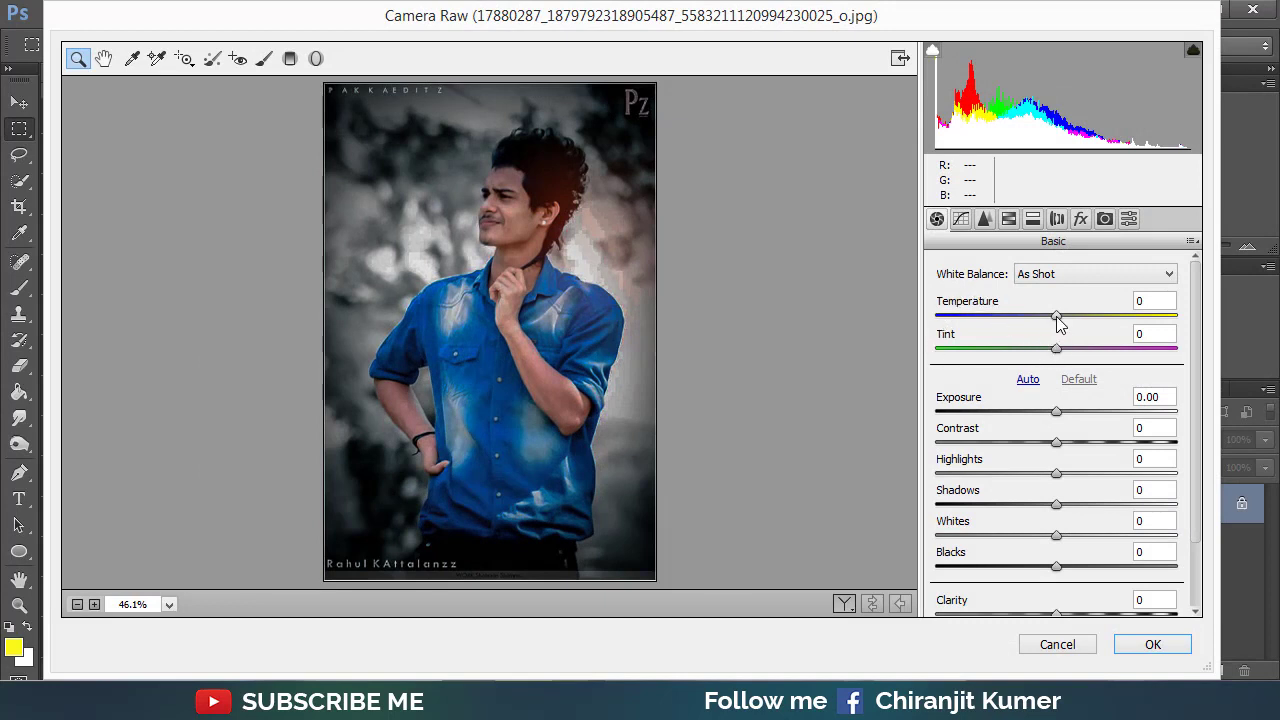
{"action": "left_click_drag", "start_coordinate": [1056, 315], "coordinate": [1062, 315]}
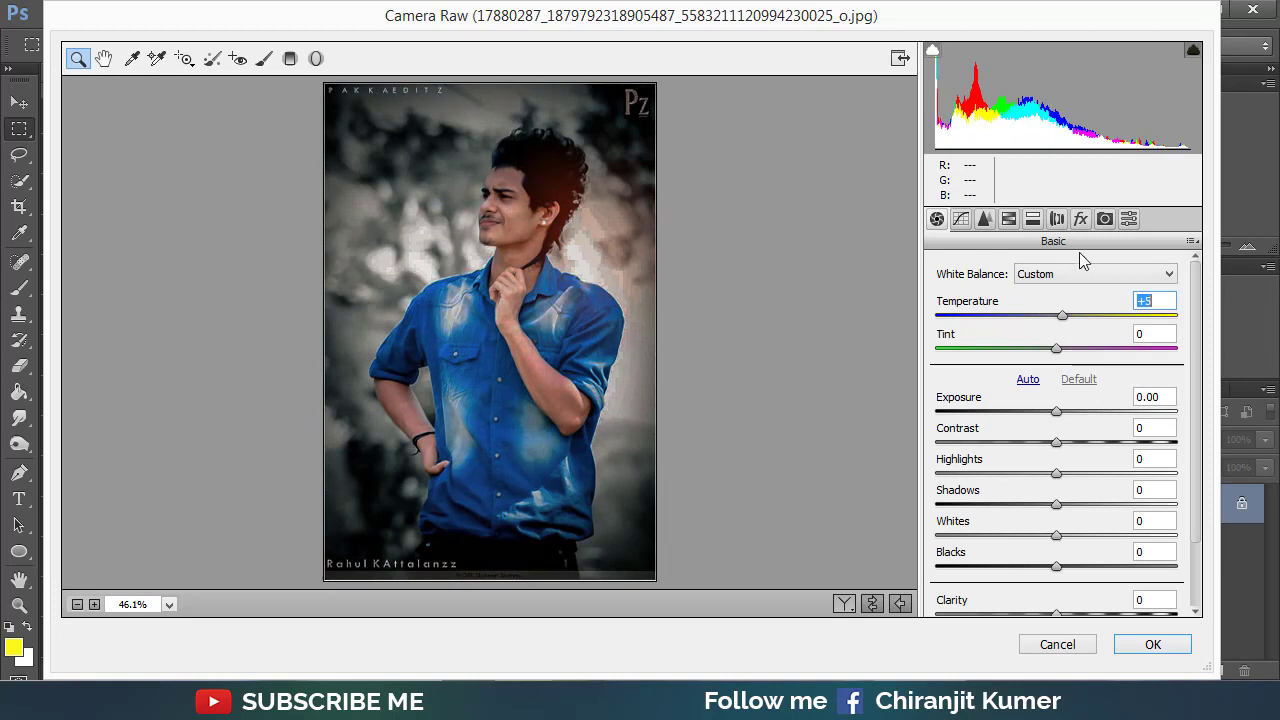
{"action": "left_click", "coordinate": [1080, 220]}
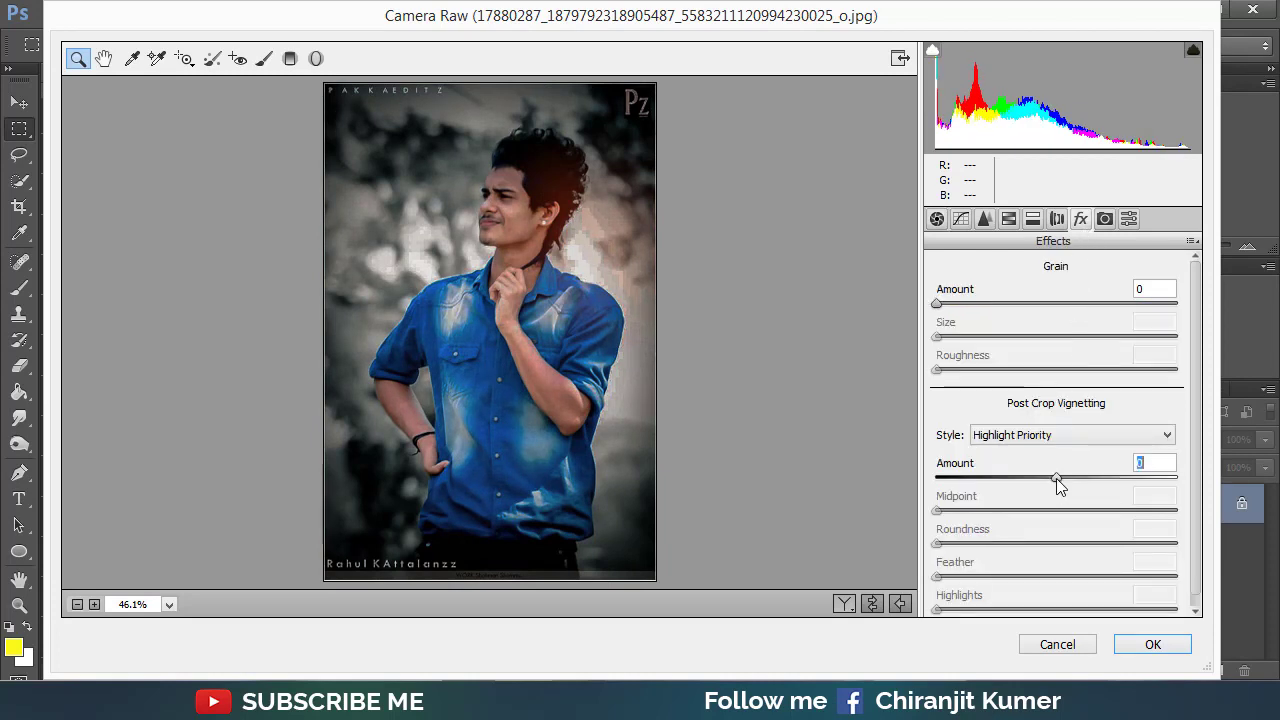
{"action": "left_click_drag", "start_coordinate": [1058, 484], "coordinate": [1048, 484]}
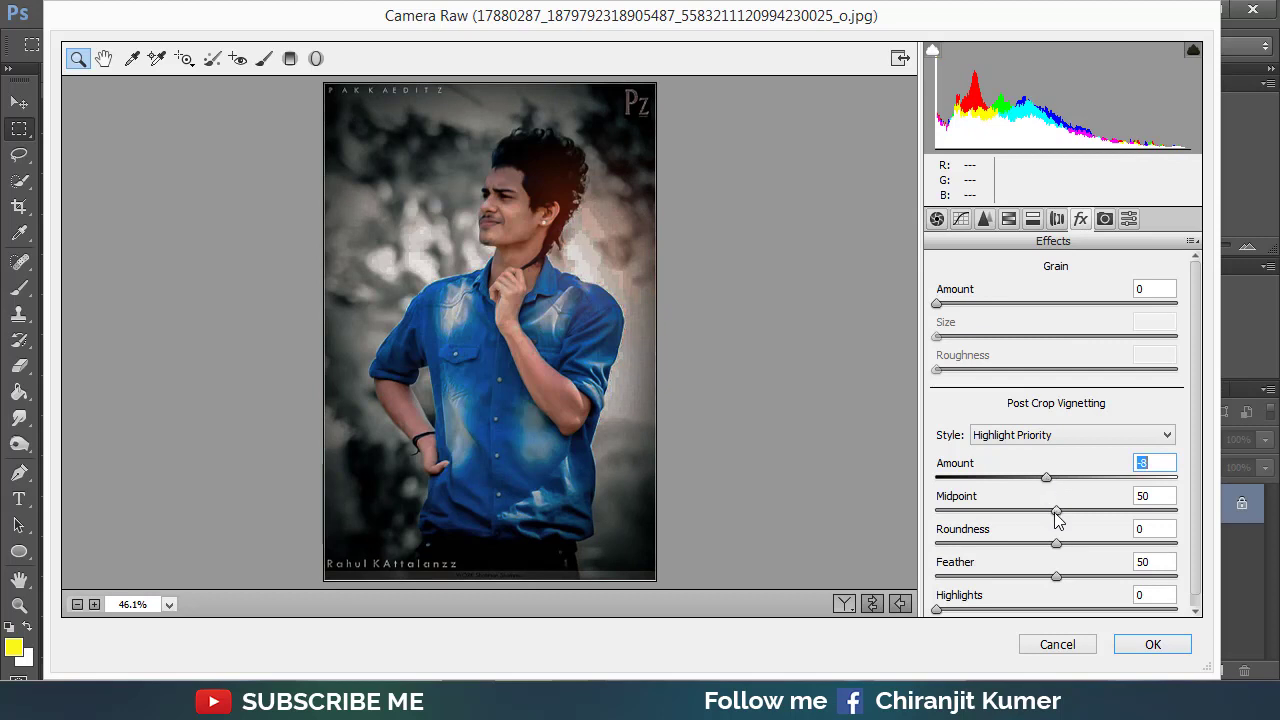
Set Exposure -0.15, Contrast +26 and Temperature +8, then apply and fit the photo.
{"action": "left_click", "coordinate": [937, 219]}
{"action": "left_click", "coordinate": [1056, 412]}
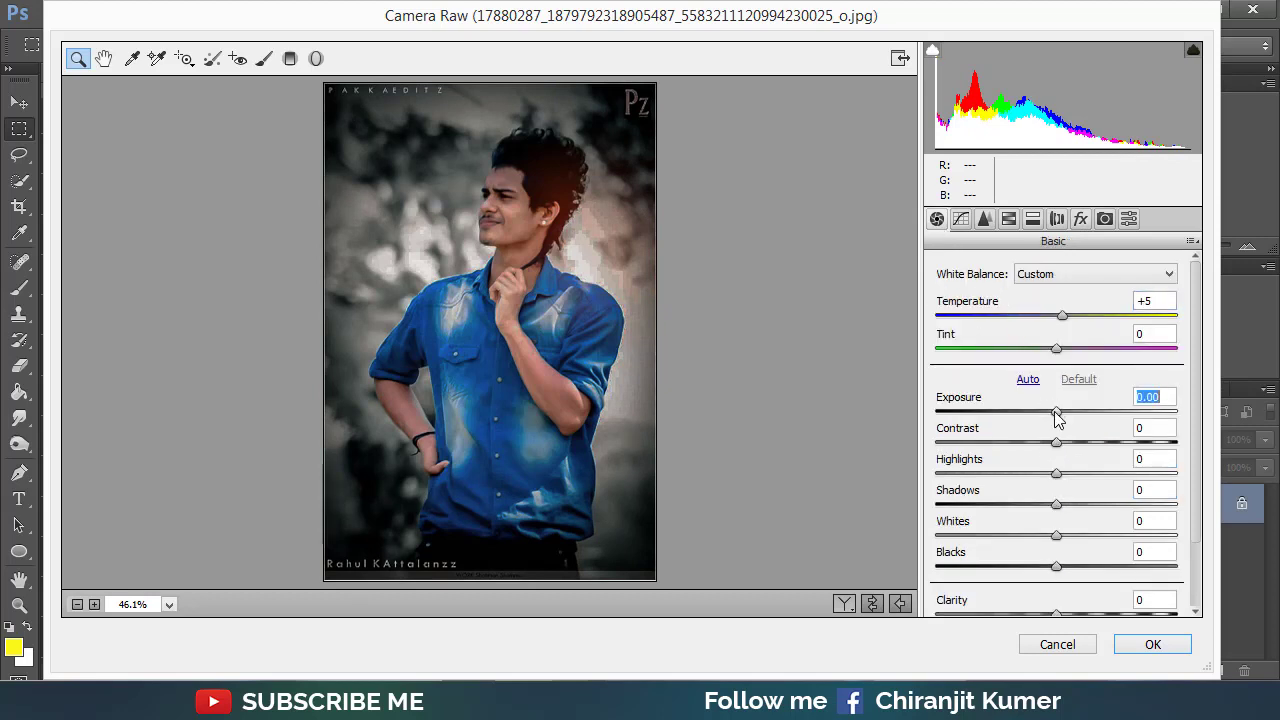
{"action": "left_click_drag", "start_coordinate": [1057, 418], "coordinate": [1086, 440]}
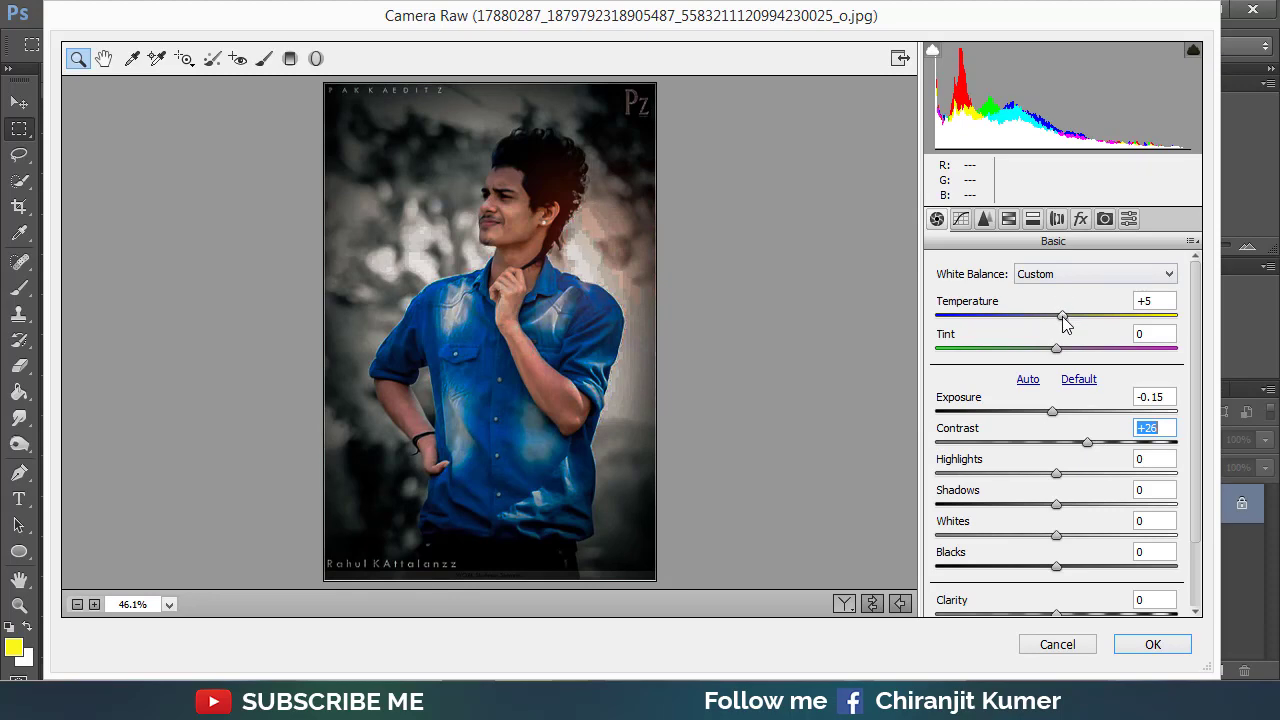
{"action": "left_click_drag", "start_coordinate": [1063, 316], "coordinate": [1066, 316]}
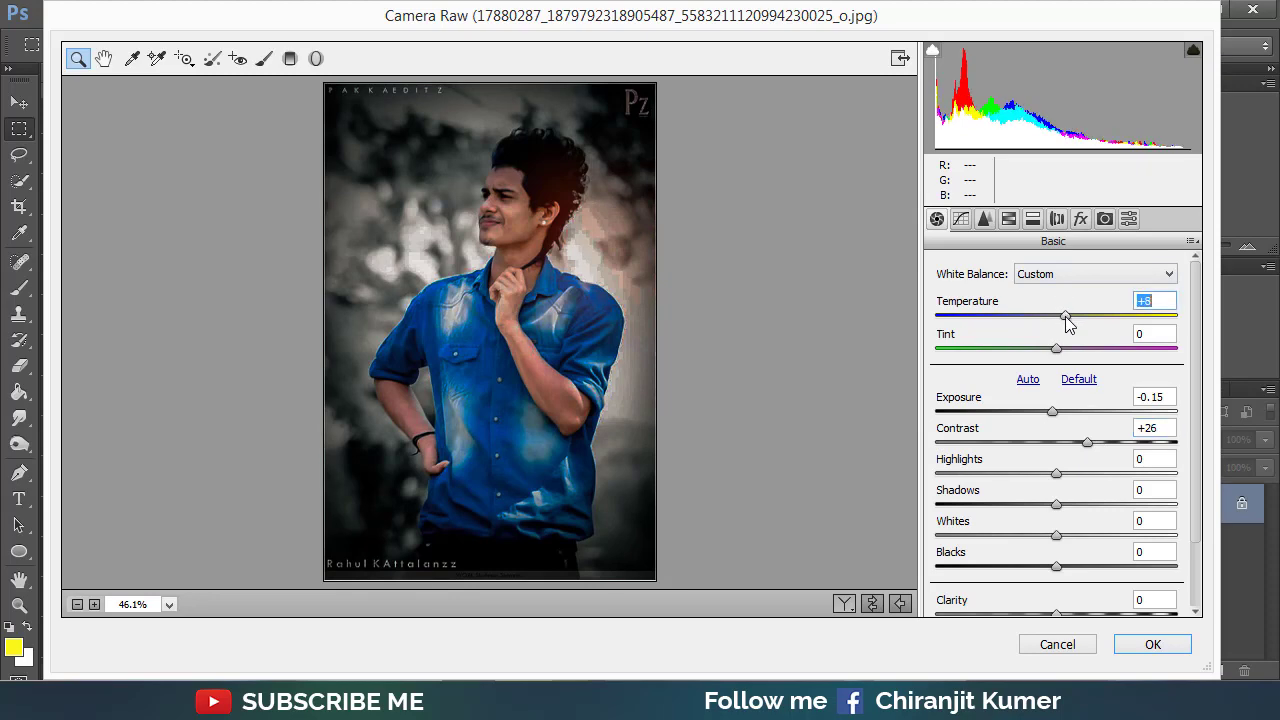
{"action": "left_click", "coordinate": [1150, 644]}
{"action": "key", "text": "ctrl+0"}
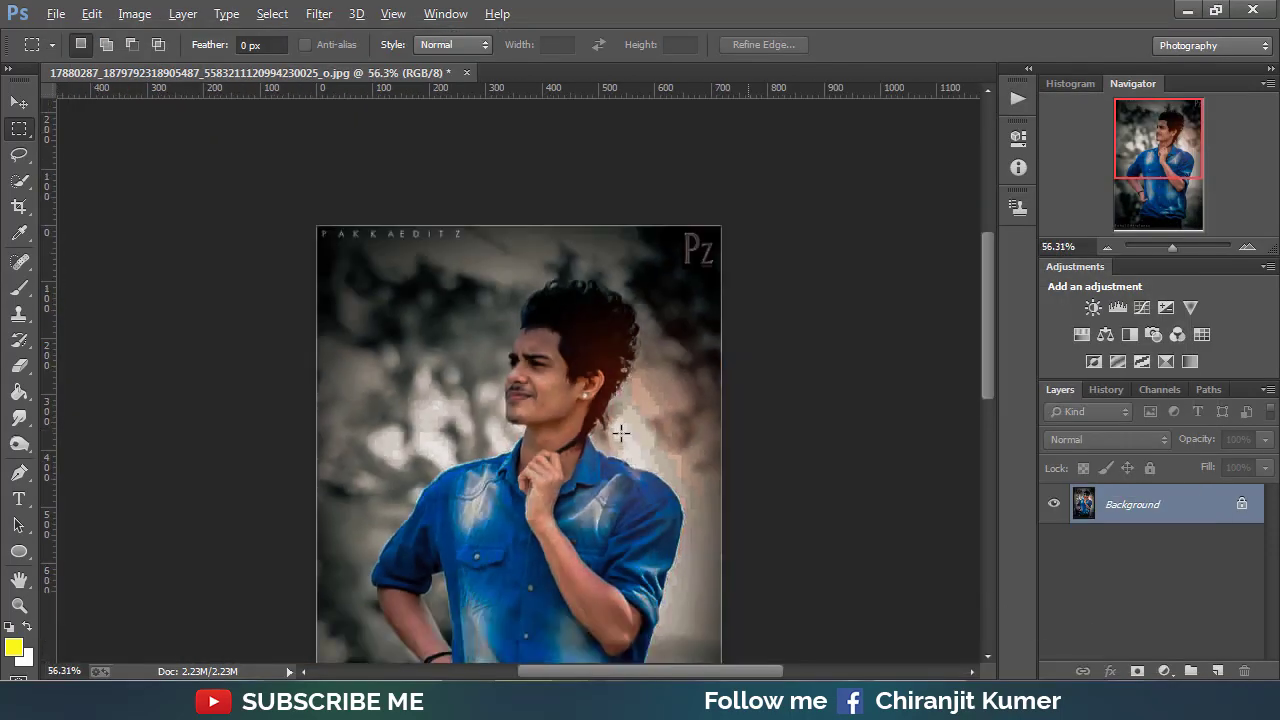
{"action": "left_click", "coordinate": [319, 13]}
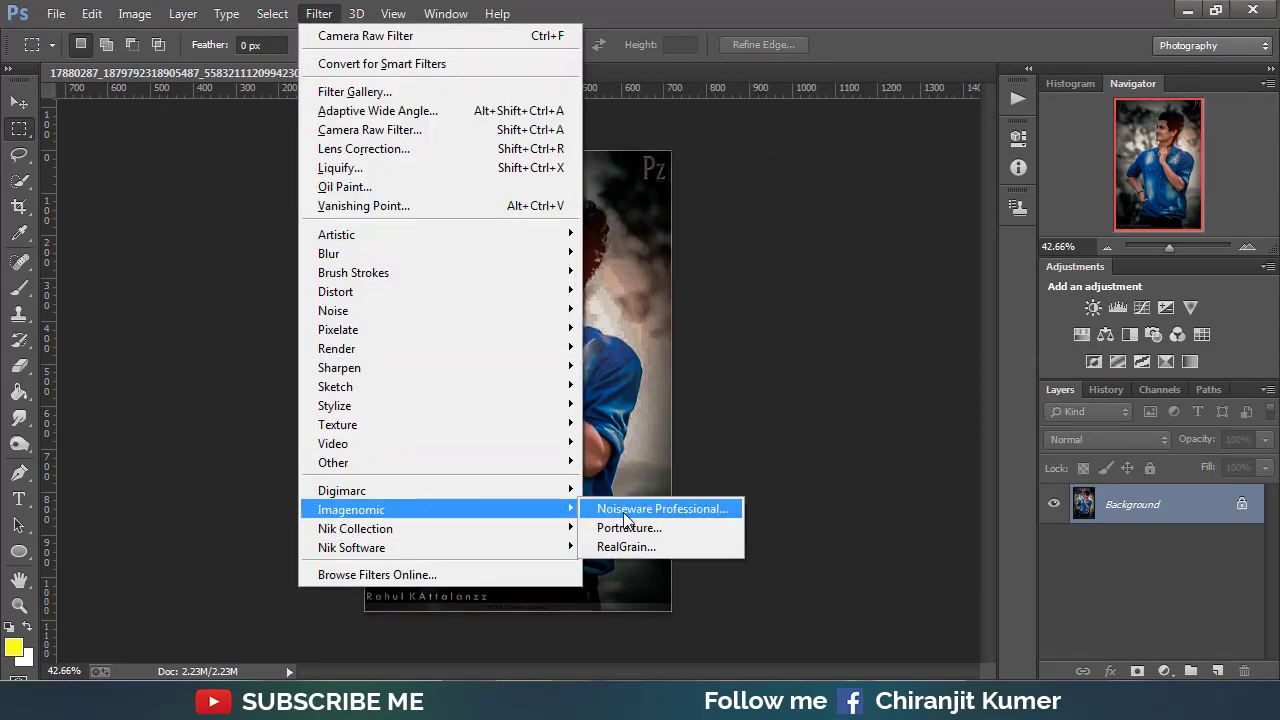
{"action": "mouse_move", "coordinate": [355, 528]}
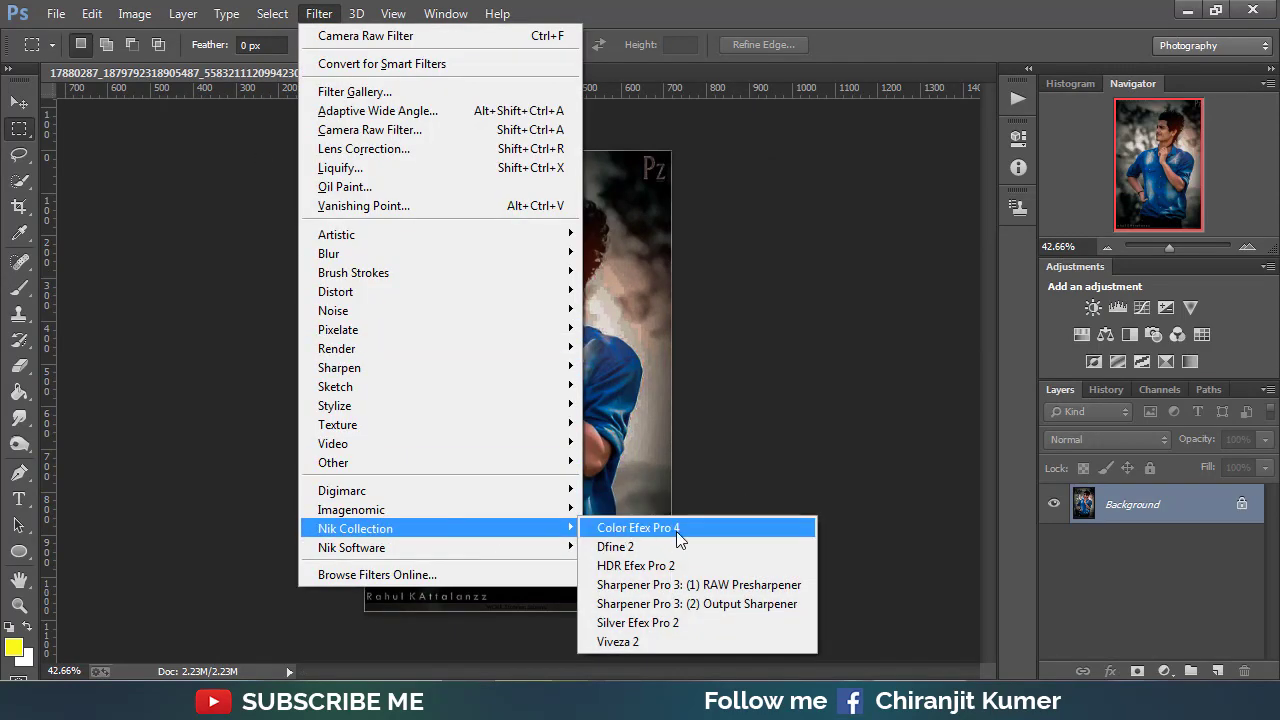
In Color Efex Pro 4, apply Dark Contrasts with Brightness -15% and Dark Detail Extractor 67%.
{"action": "left_click", "coordinate": [676, 531]}
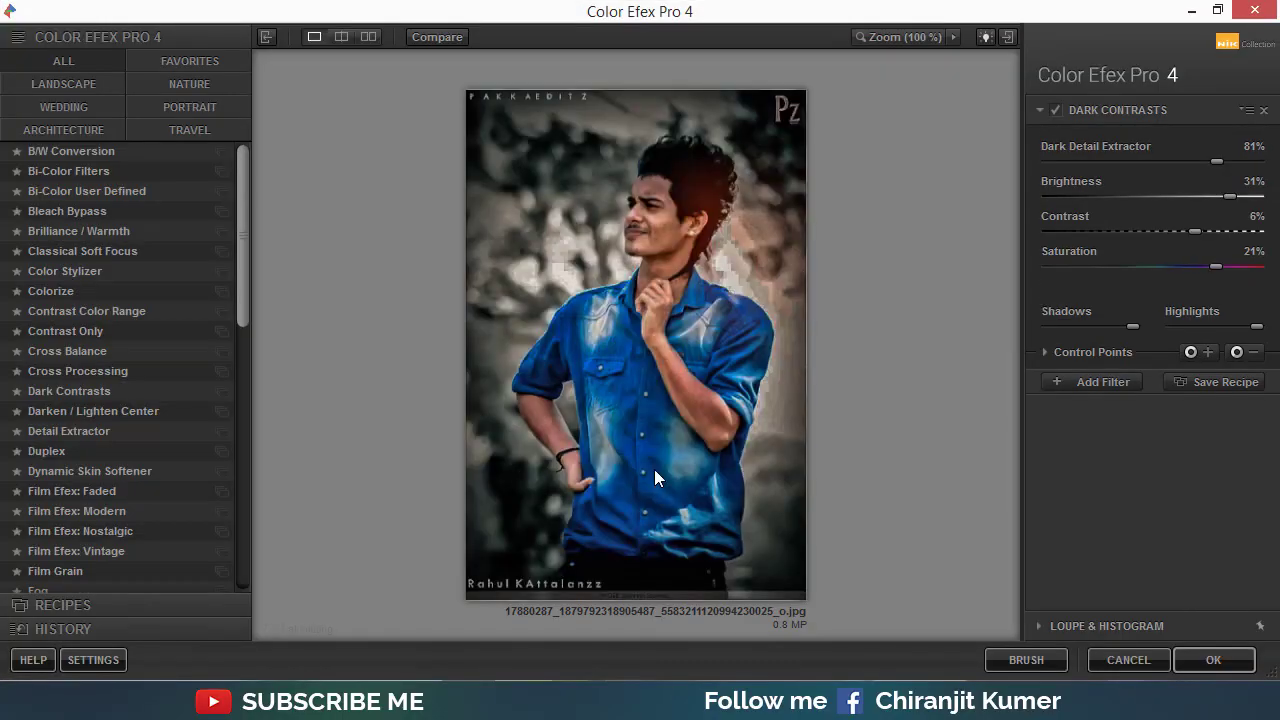
{"action": "left_click", "coordinate": [87, 392]}
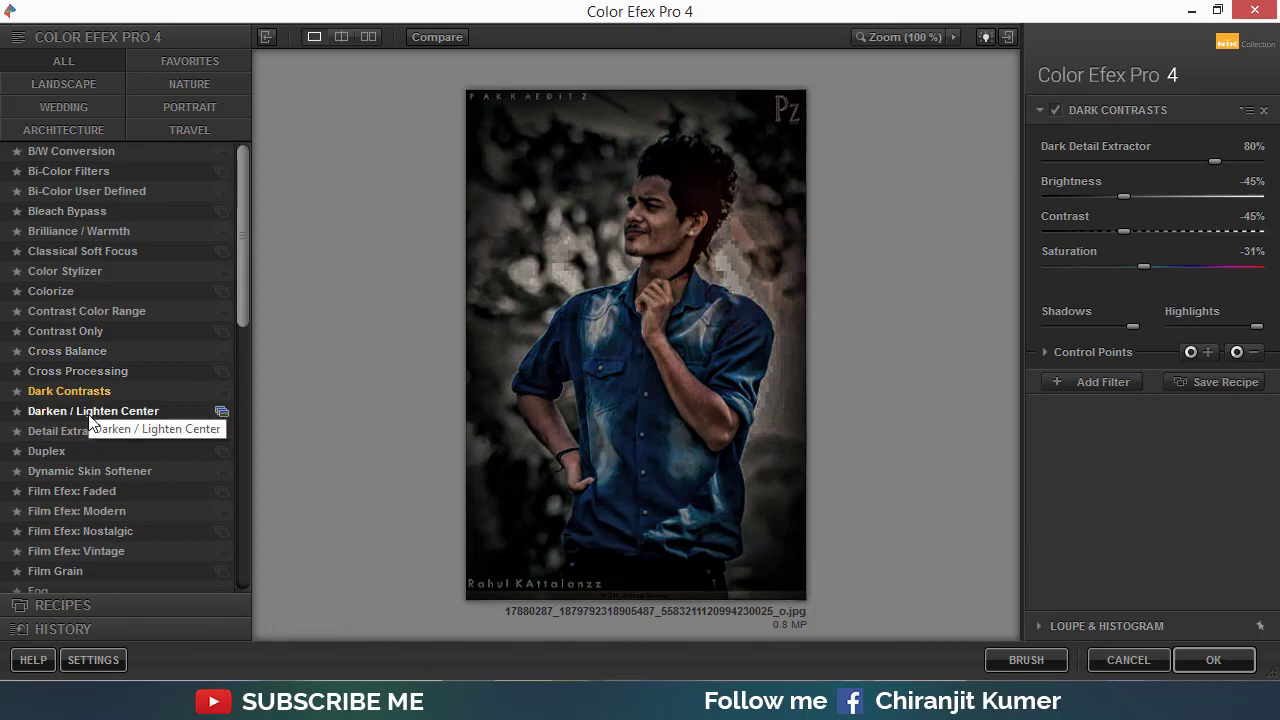
{"action": "left_click", "coordinate": [88, 413]}
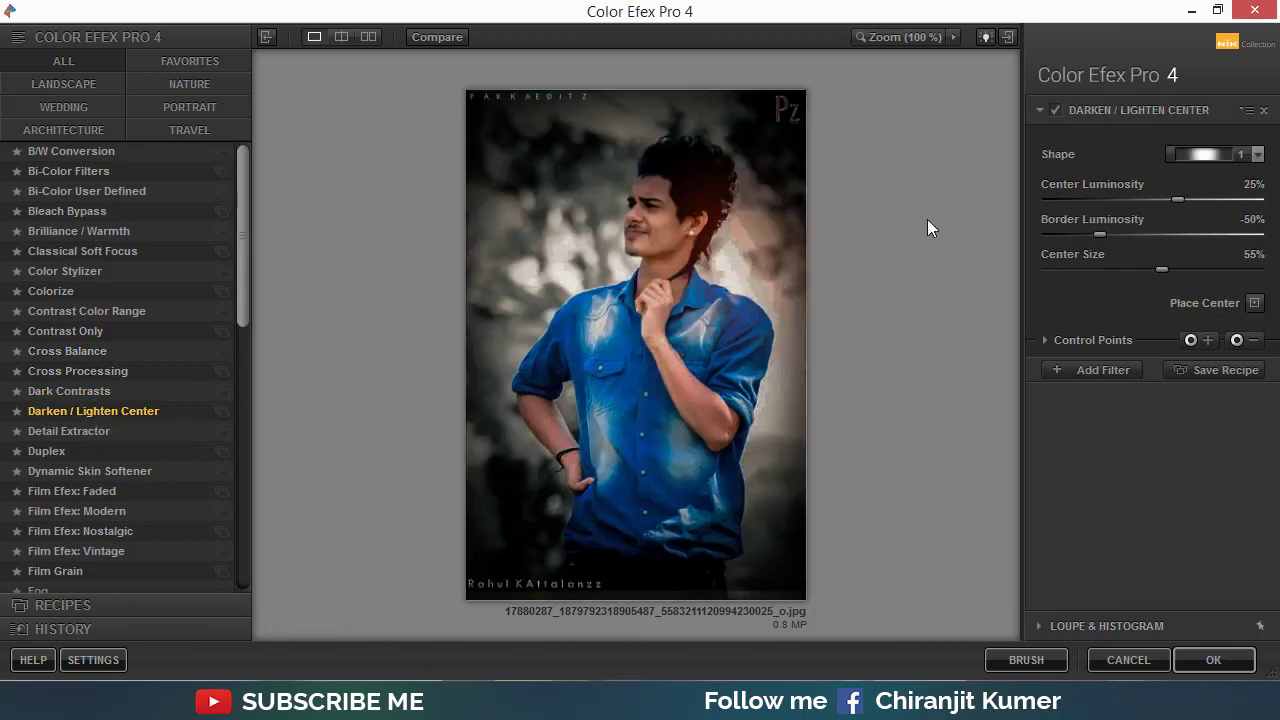
{"action": "left_click", "coordinate": [86, 392]}
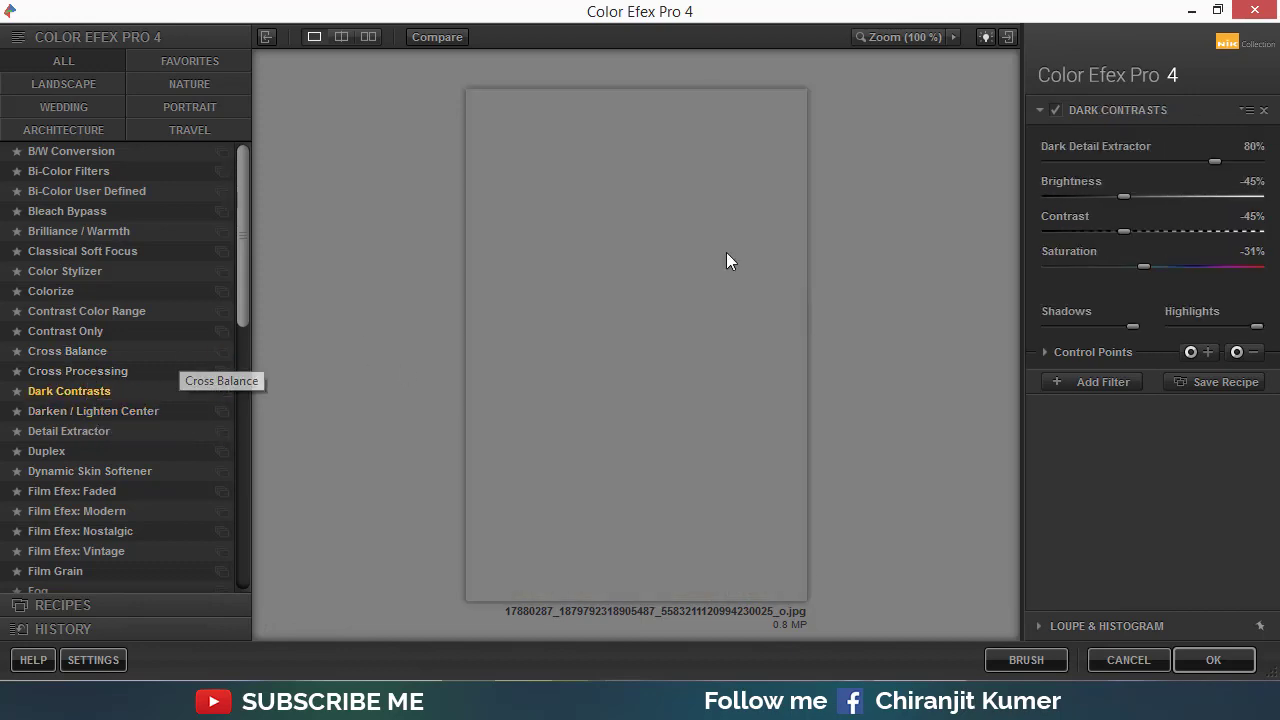
{"action": "mouse_move", "coordinate": [1124, 197]}
{"action": "left_mouse_down"}
{"action": "mouse_move", "coordinate": [1196, 190]}
{"action": "mouse_move", "coordinate": [1167, 197]}
{"action": "mouse_move", "coordinate": [1166, 231]}
{"action": "mouse_move", "coordinate": [1143, 232]}
{"action": "left_mouse_up"}
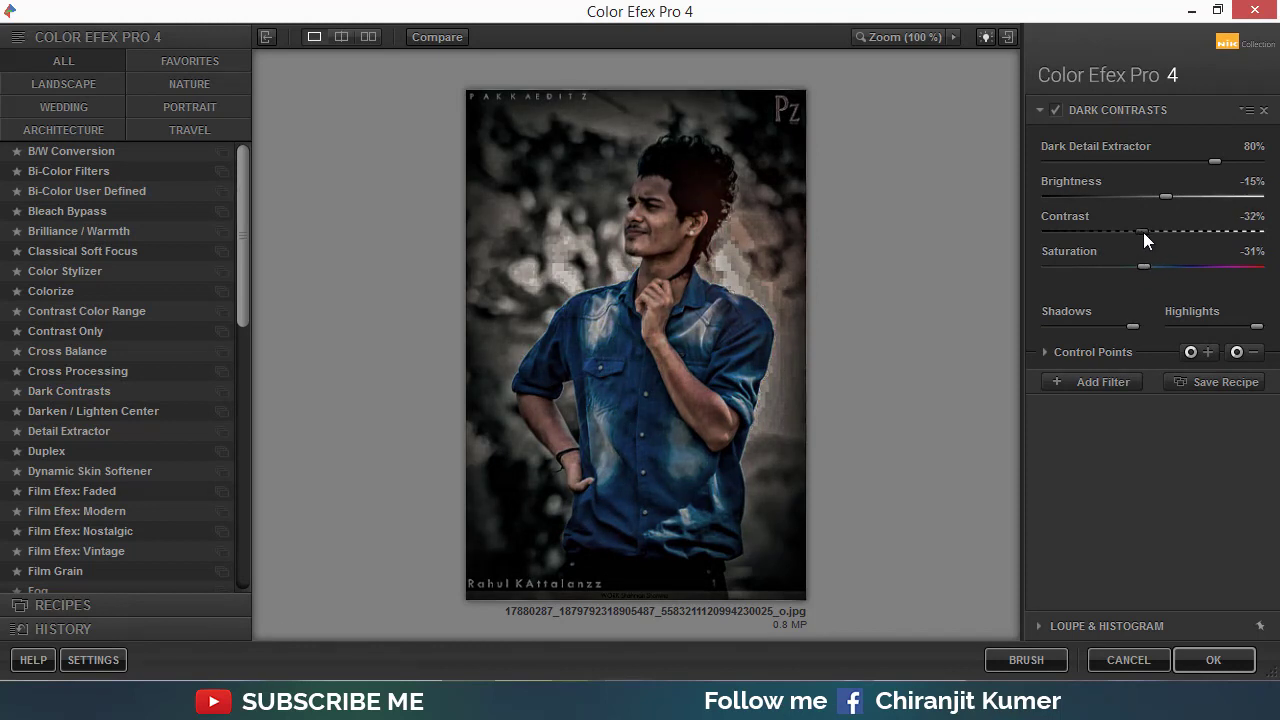
{"action": "left_click_drag", "start_coordinate": [1216, 161], "coordinate": [1192, 163]}
Place three control points on the face, including one near the eye.
{"action": "left_click", "coordinate": [1237, 352]}
{"action": "left_click", "coordinate": [646, 202]}
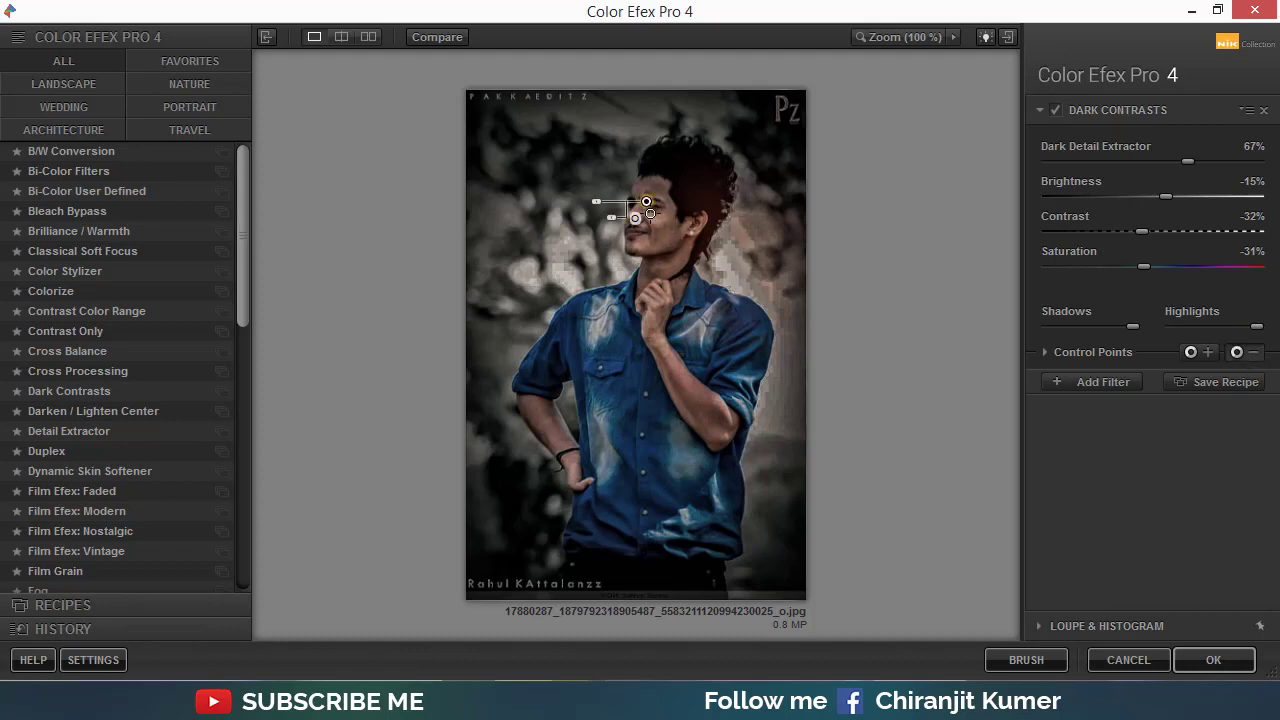
{"action": "left_click", "coordinate": [1232, 351]}
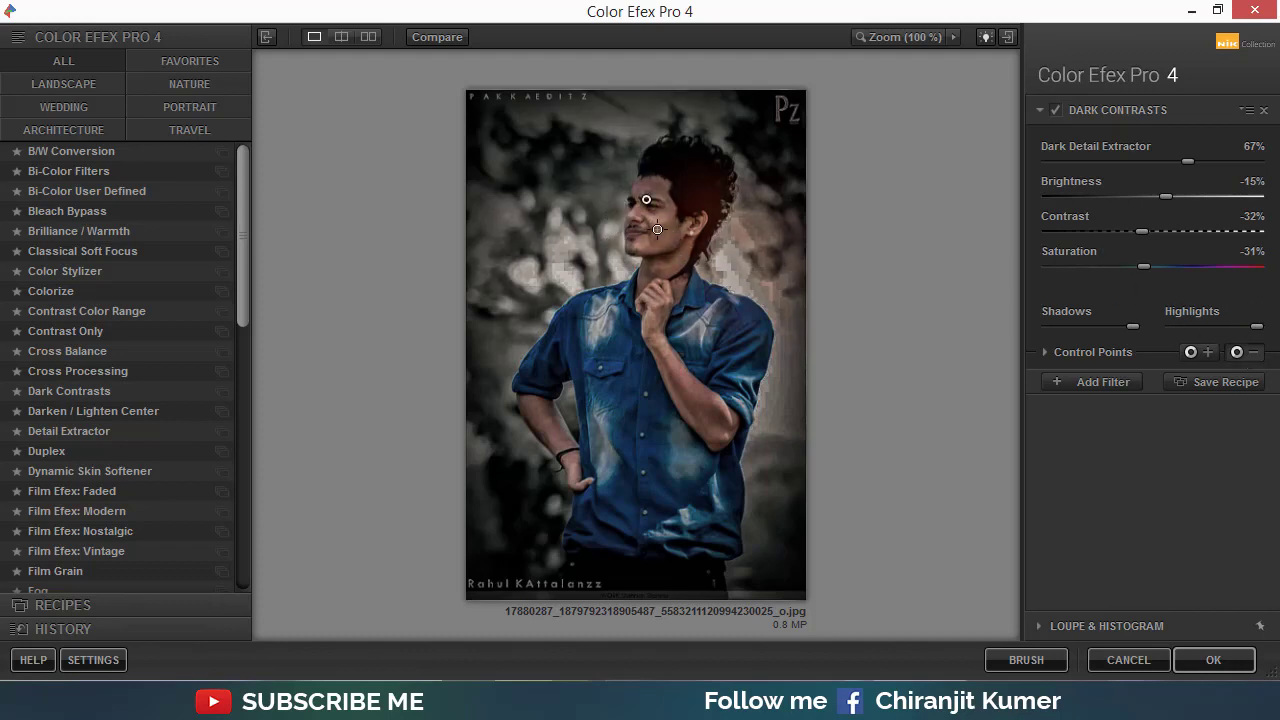
{"action": "left_click", "coordinate": [663, 230]}
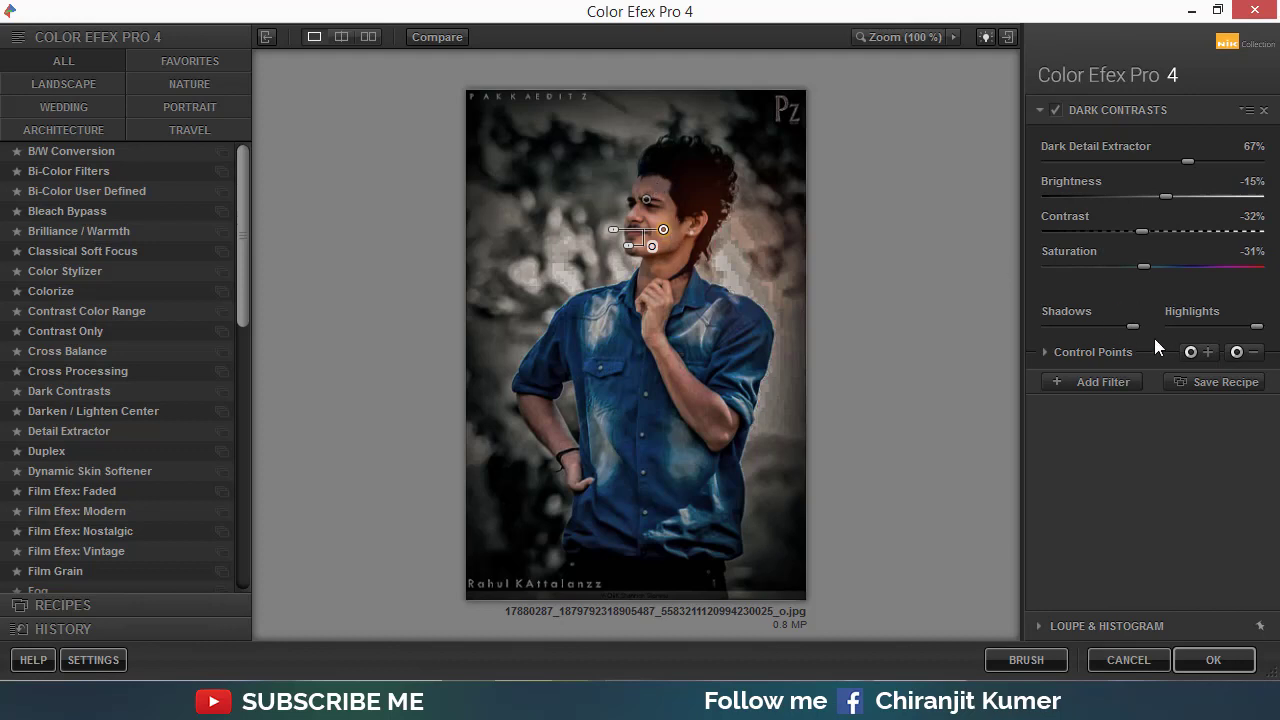
{"action": "left_click", "coordinate": [1242, 352]}
{"action": "left_click", "coordinate": [658, 189]}
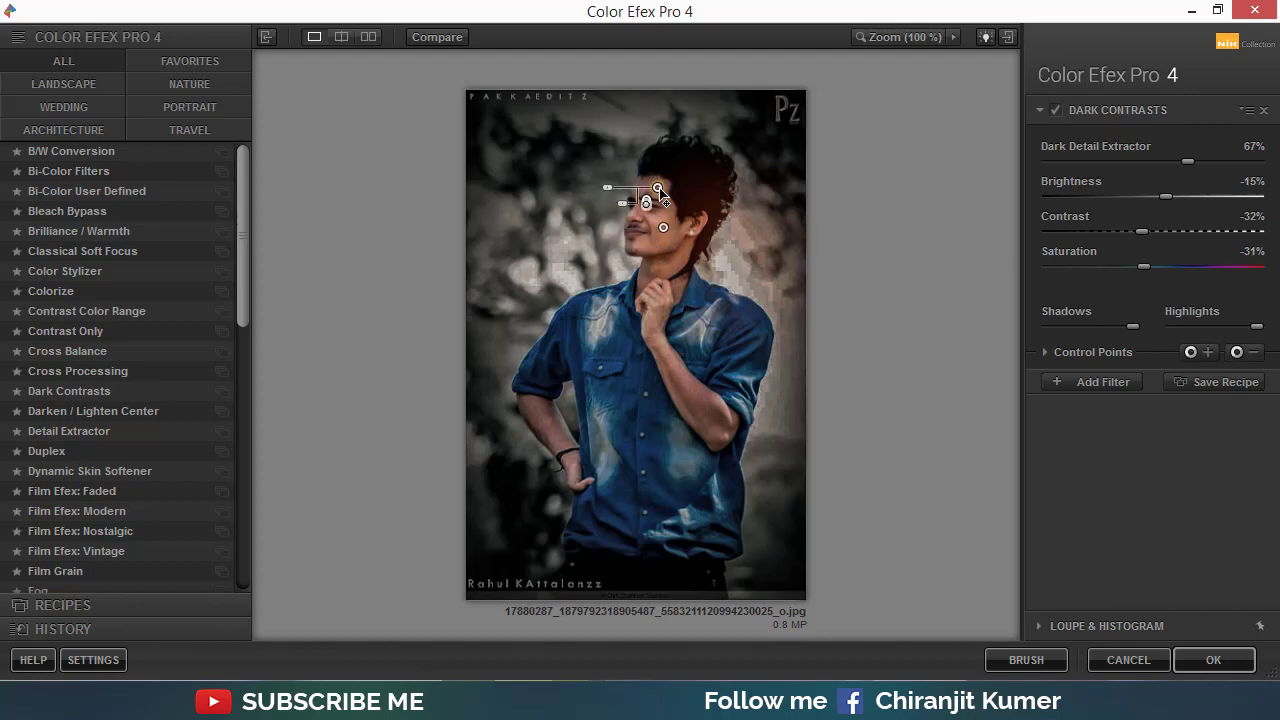
Lower the Dark Contrasts brightness and contrast (-22%), then cancel saving a recipe.
{"action": "mouse_move", "coordinate": [1170, 197]}
{"action": "left_mouse_down"}
{"action": "mouse_move", "coordinate": [1157, 197]}
{"action": "mouse_move", "coordinate": [1204, 161]}
{"action": "left_mouse_up"}
{"action": "mouse_move", "coordinate": [1145, 245]}
{"action": "left_mouse_down"}
{"action": "mouse_move", "coordinate": [1160, 239]}
{"action": "mouse_move", "coordinate": [1167, 265]}
{"action": "left_mouse_up"}
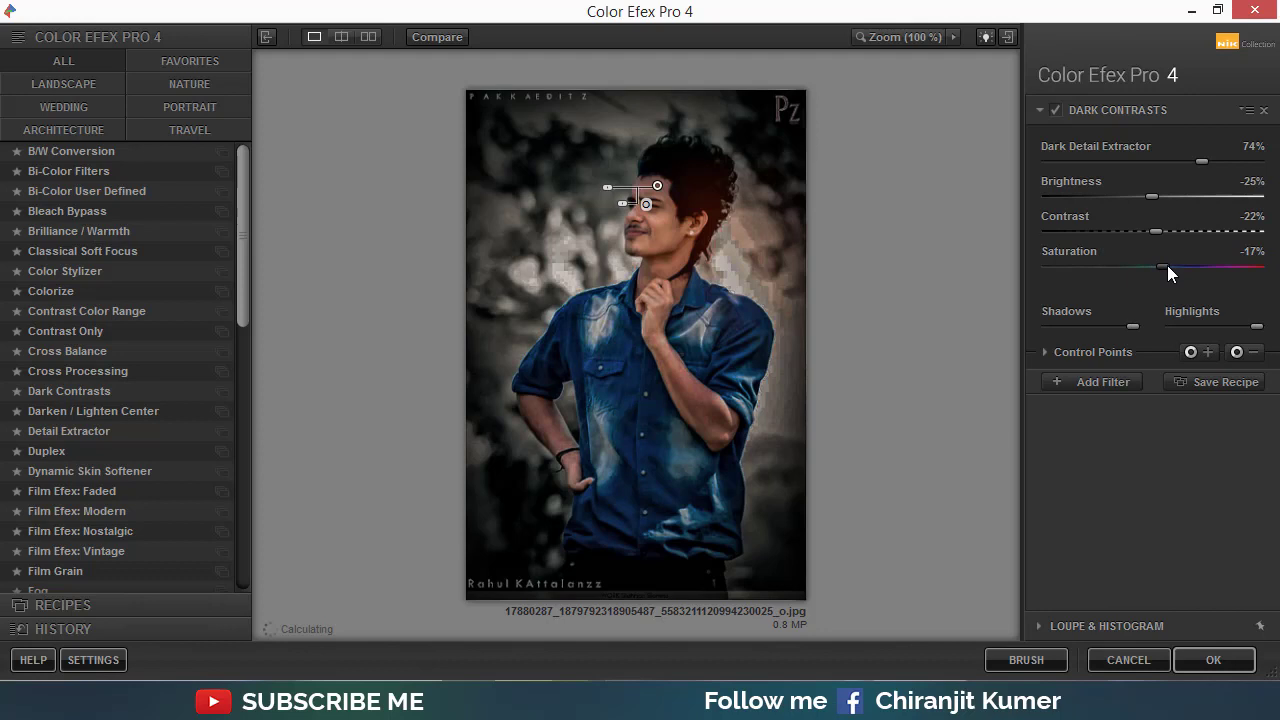
{"action": "left_click", "coordinate": [1248, 390]}
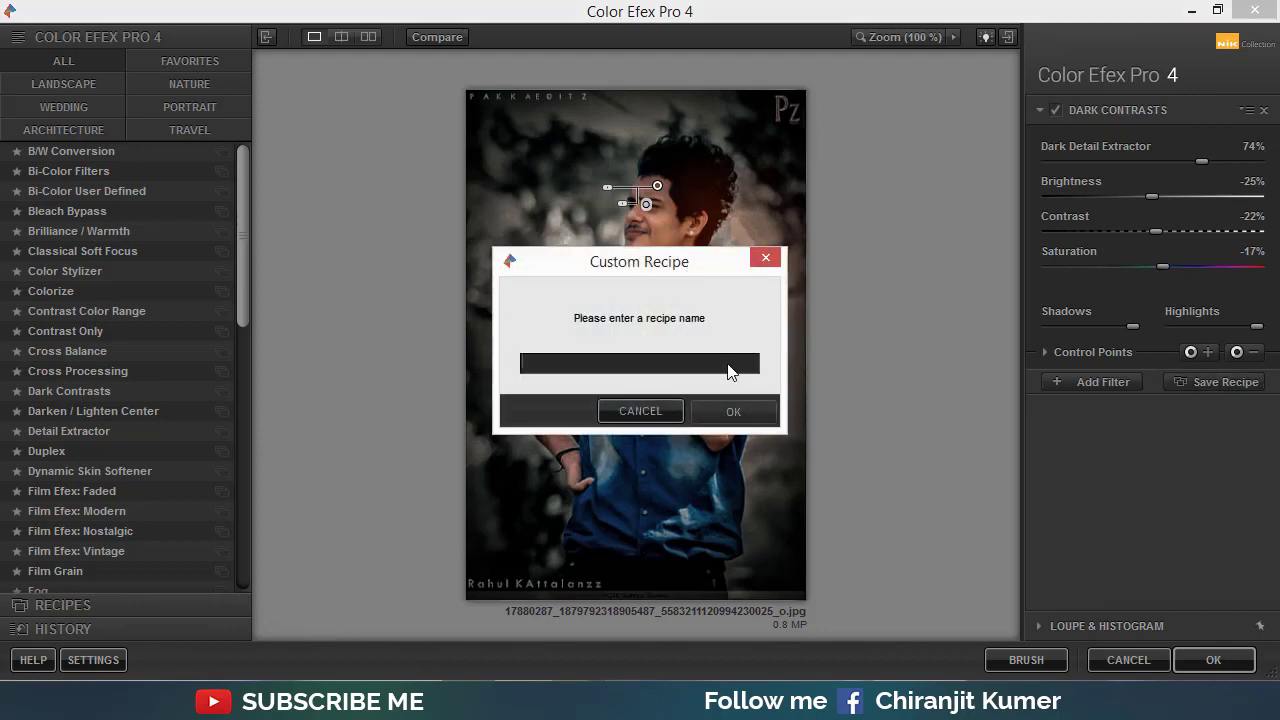
{"action": "left_click", "coordinate": [669, 410]}
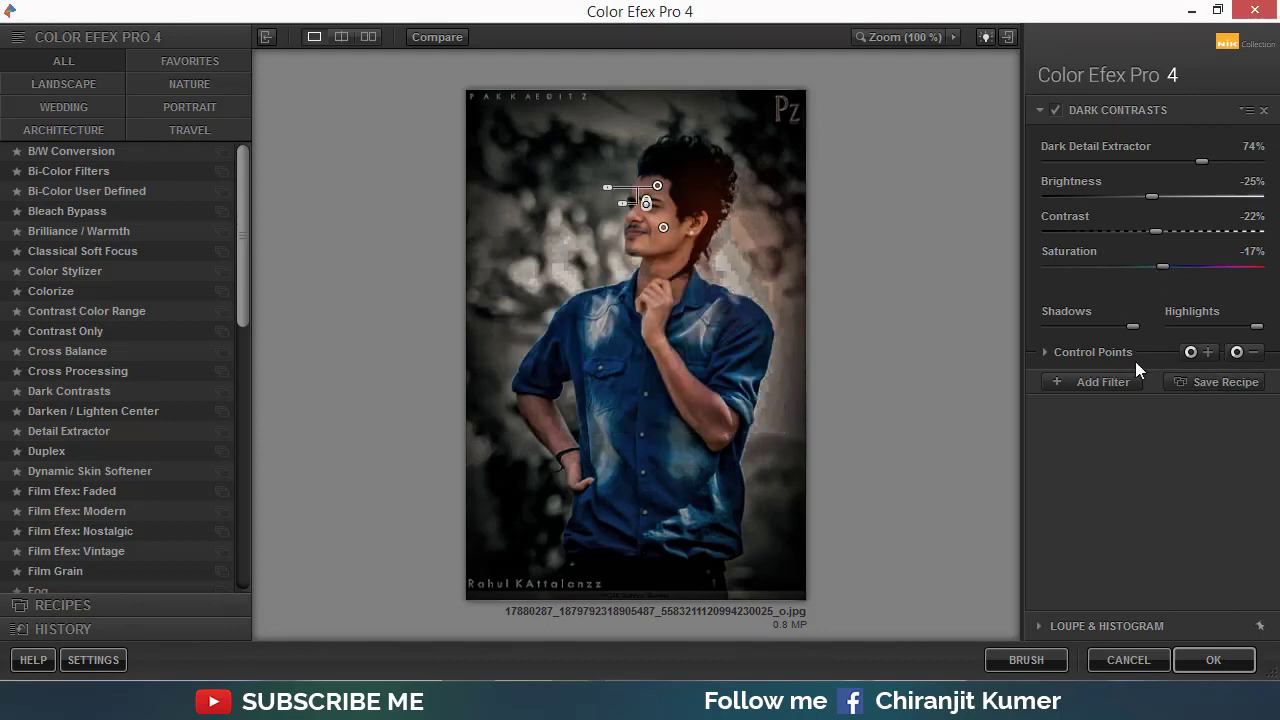
Add more control points on the face and move one up onto the hair.
{"action": "left_click", "coordinate": [1240, 355]}
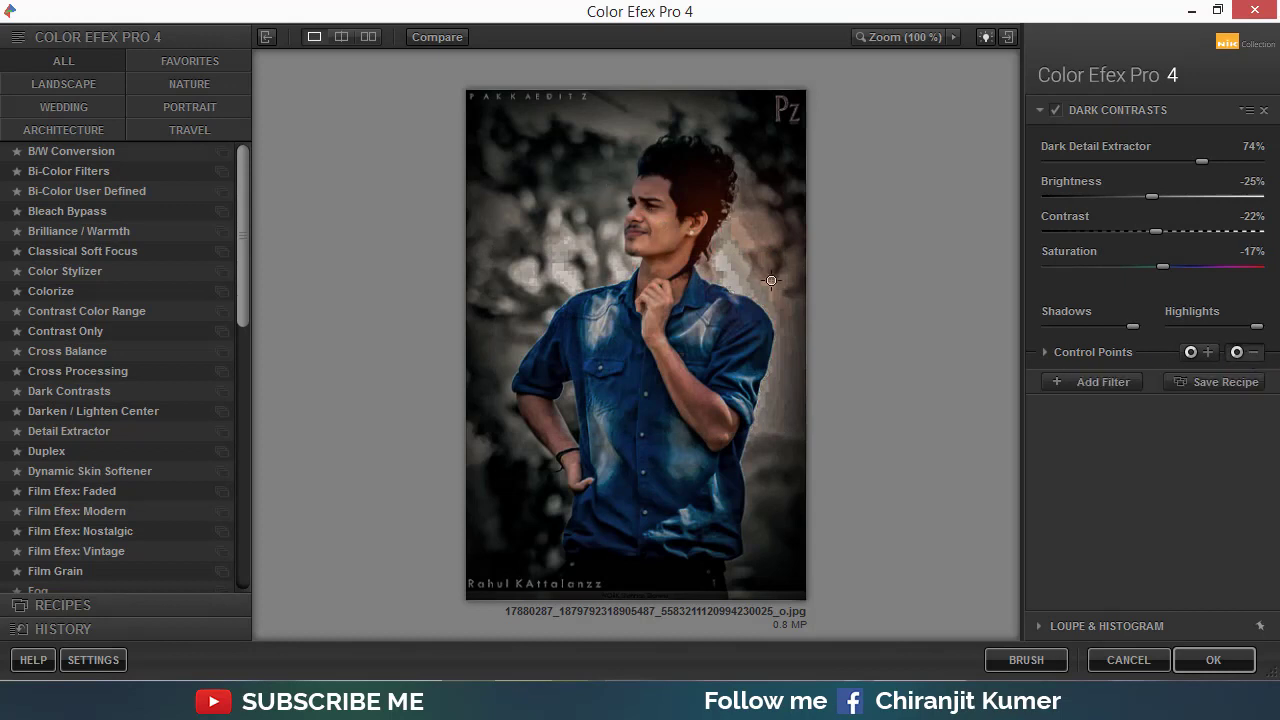
{"action": "left_click", "coordinate": [663, 227]}
{"action": "left_click", "coordinate": [651, 221]}
{"action": "left_click_drag", "start_coordinate": [652, 222], "coordinate": [649, 192]}
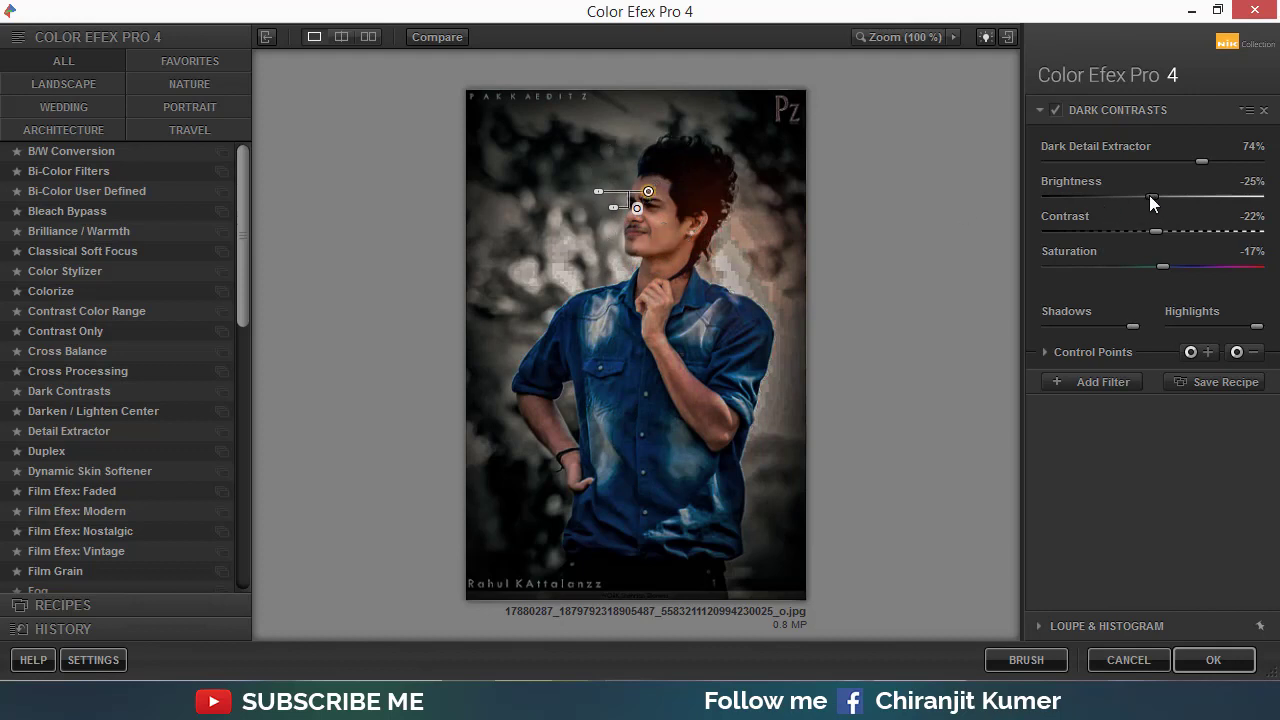
Set Brightness -21% and Dark Detail Extractor 75%, then apply the effect as a new layer.
{"action": "left_click_drag", "start_coordinate": [1150, 196], "coordinate": [1157, 196]}
{"action": "left_click", "coordinate": [1240, 352]}
{"action": "left_click", "coordinate": [663, 227]}
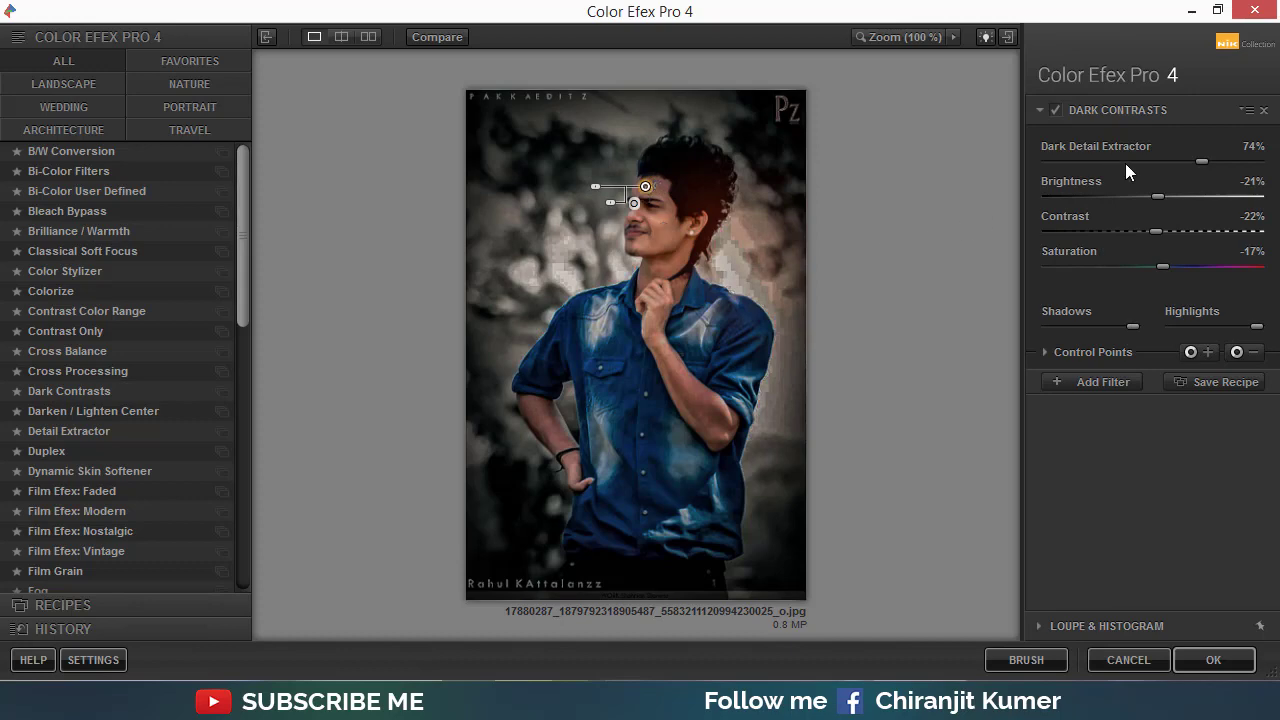
{"action": "left_click_drag", "start_coordinate": [1202, 159], "coordinate": [1205, 159]}
{"action": "left_click", "coordinate": [1218, 661]}
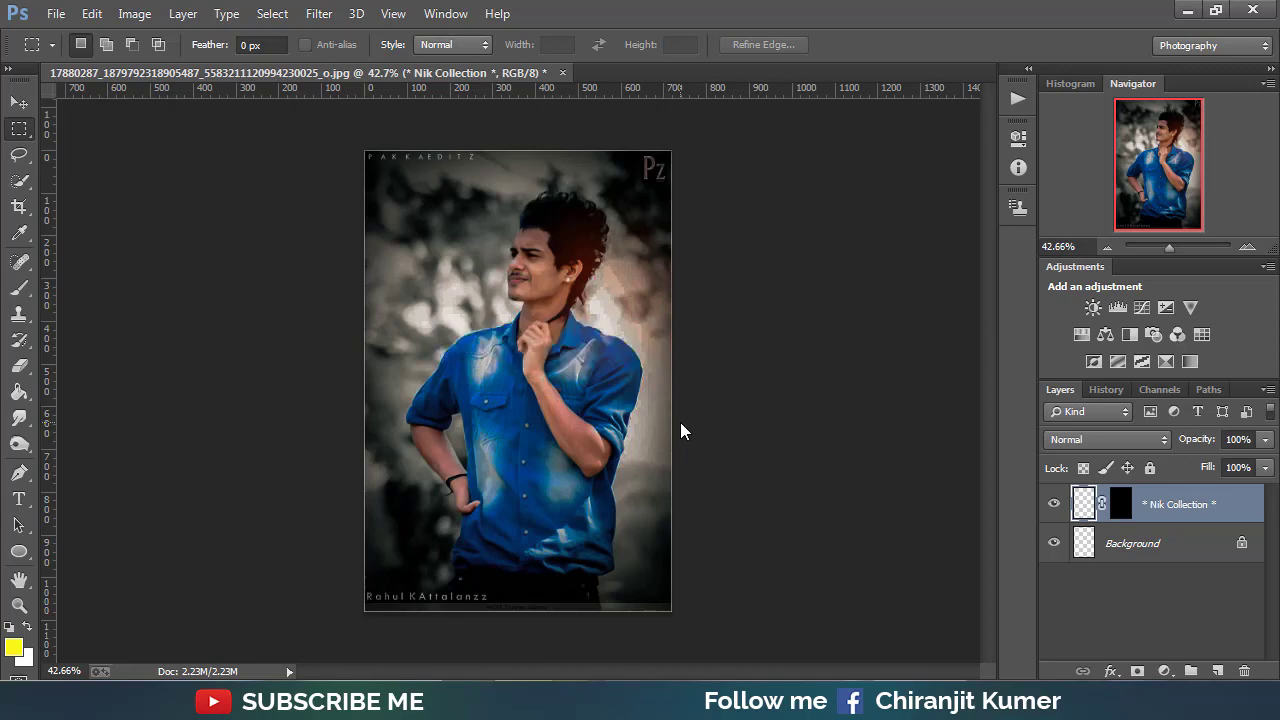
Run Noiseware Professional with its Default settings (Luminance 70%, Color 80%).
{"action": "left_click", "coordinate": [319, 13]}
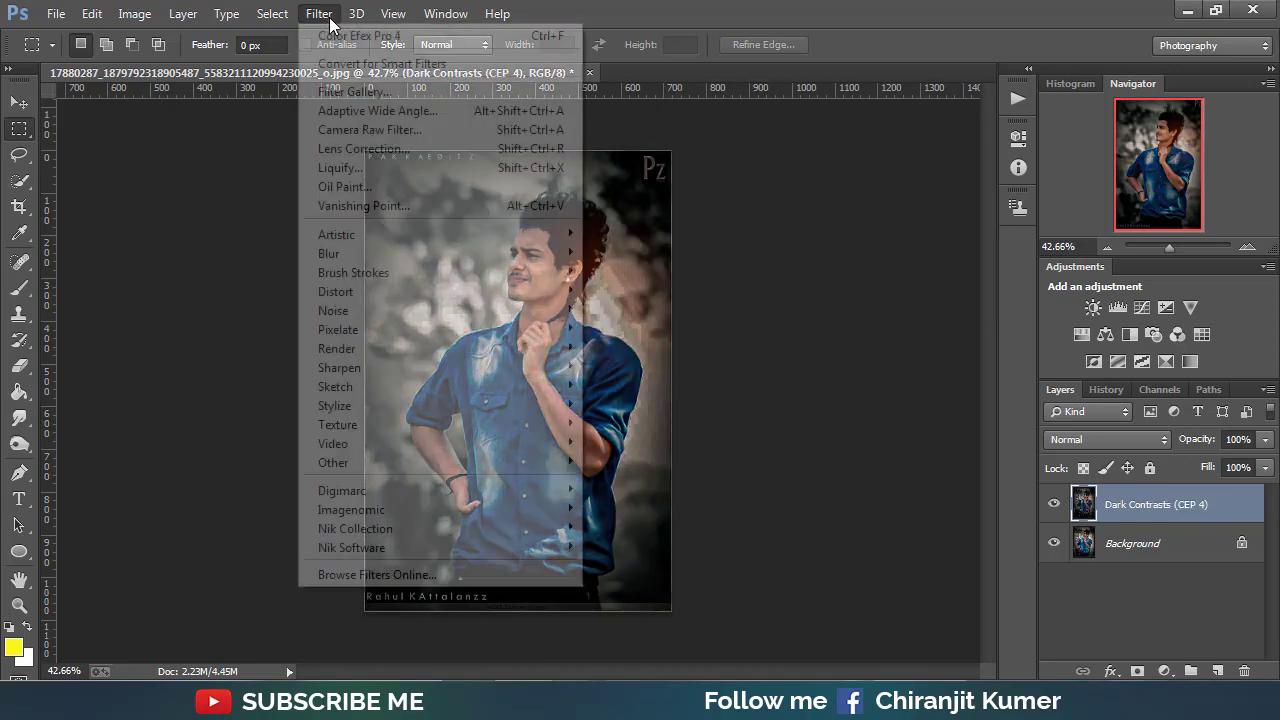
{"action": "mouse_move", "coordinate": [351, 510]}
{"action": "left_click", "coordinate": [645, 505]}
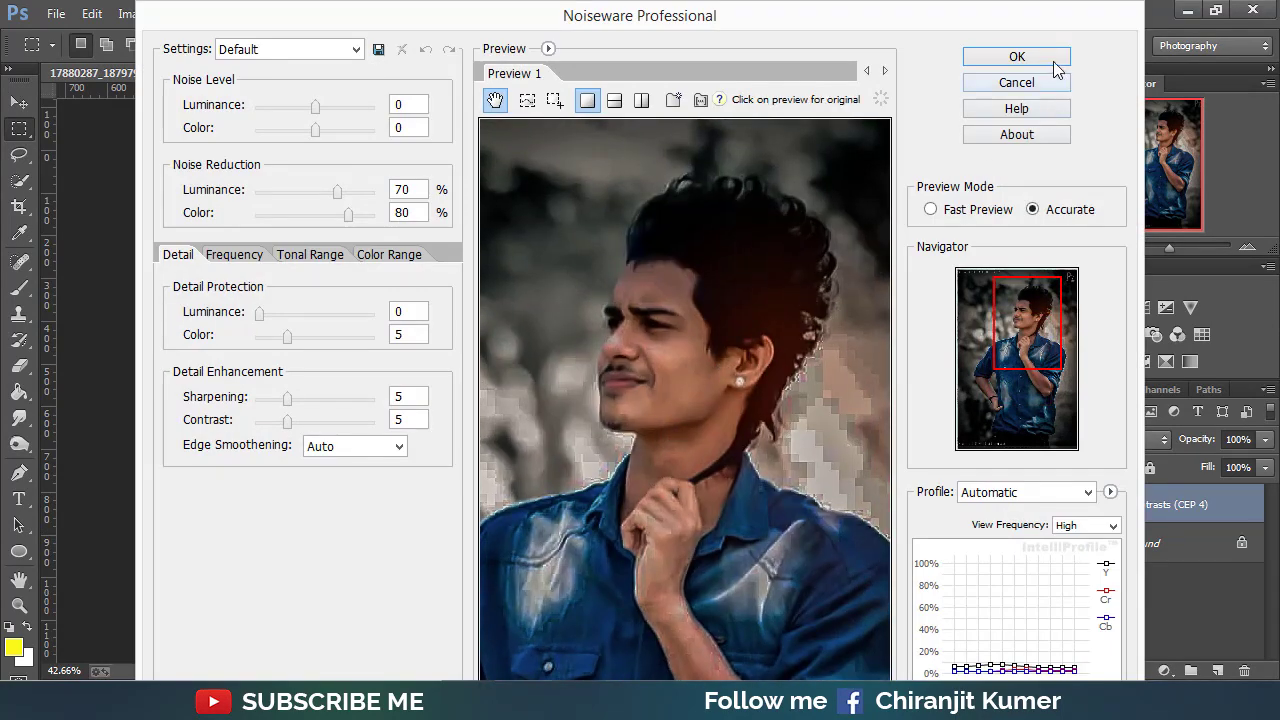
{"action": "left_click", "coordinate": [1054, 60]}
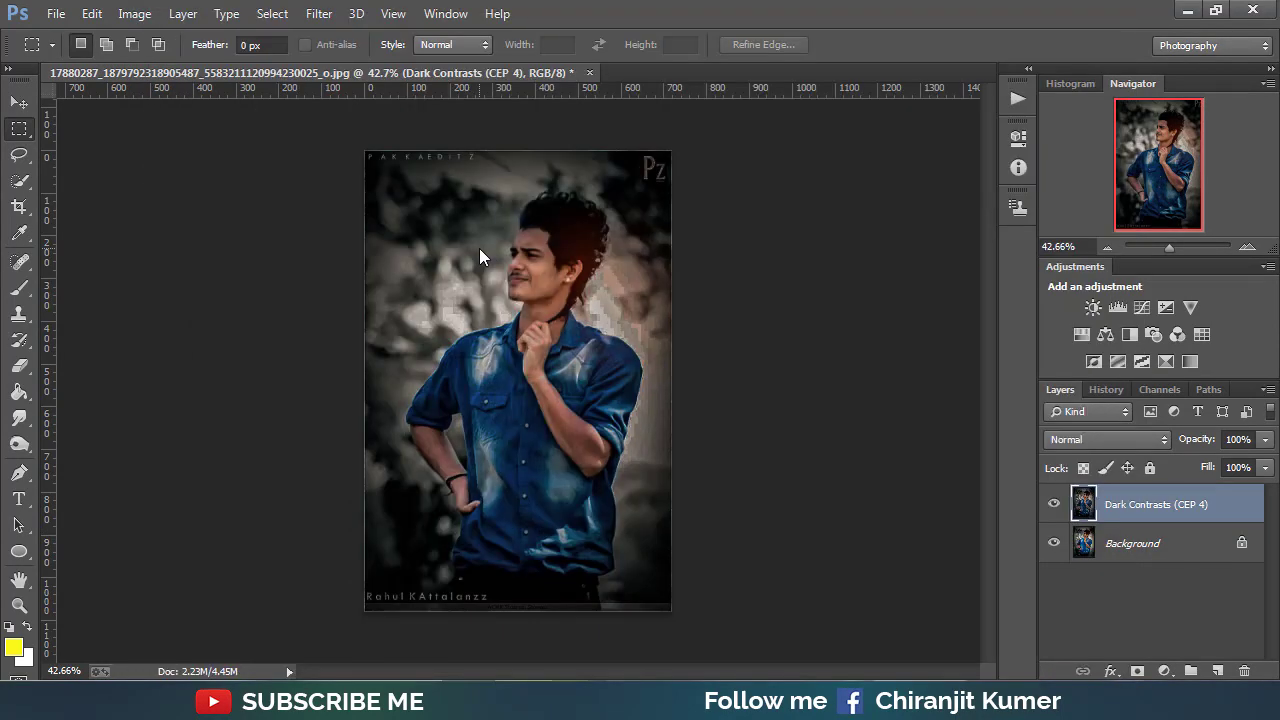
{"action": "left_click", "coordinate": [326, 16]}
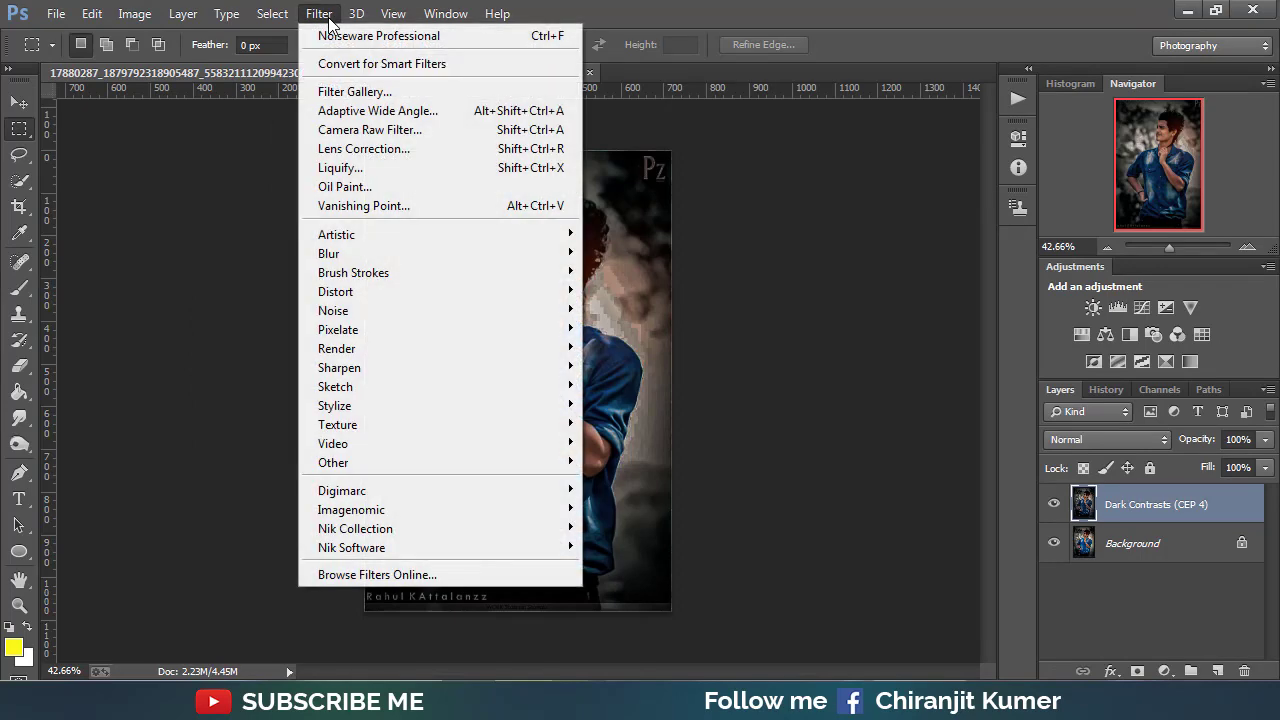
Apply a Camera Raw Filter pass with Temperature +1 and Exposure +0.20.
{"action": "left_click", "coordinate": [368, 130]}
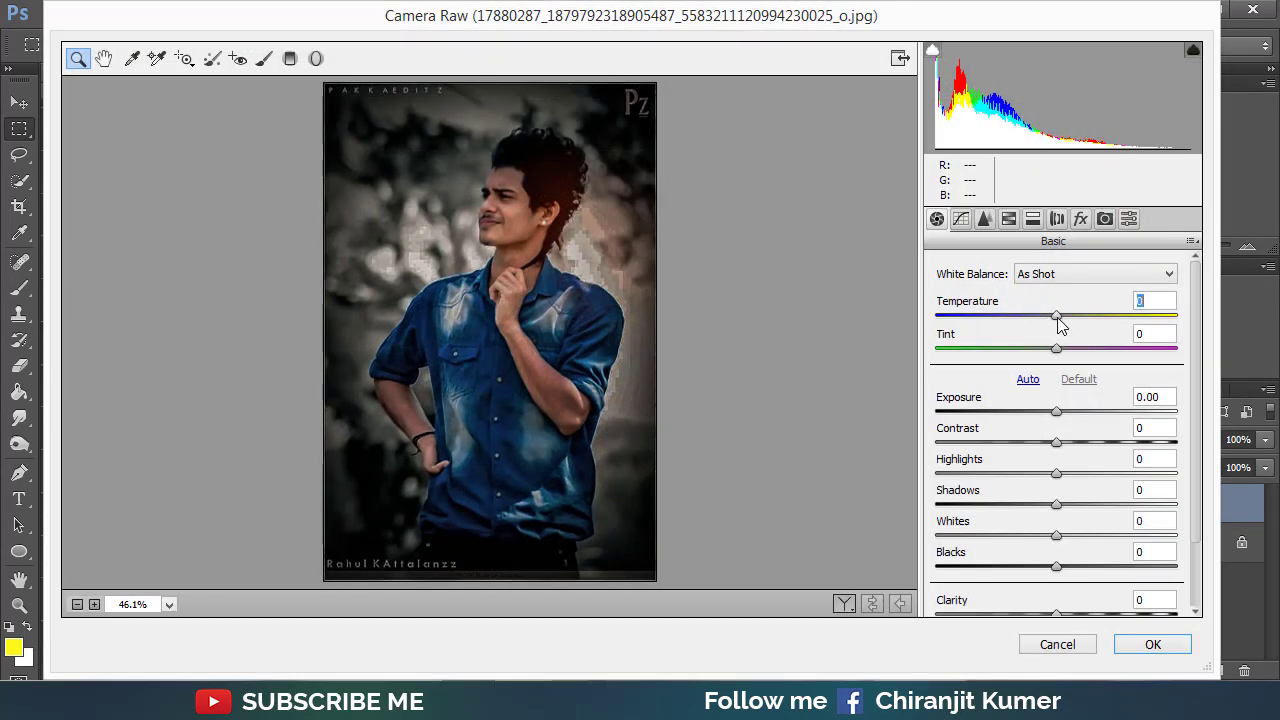
{"action": "left_click", "coordinate": [1059, 318]}
{"action": "left_click", "coordinate": [1061, 411]}
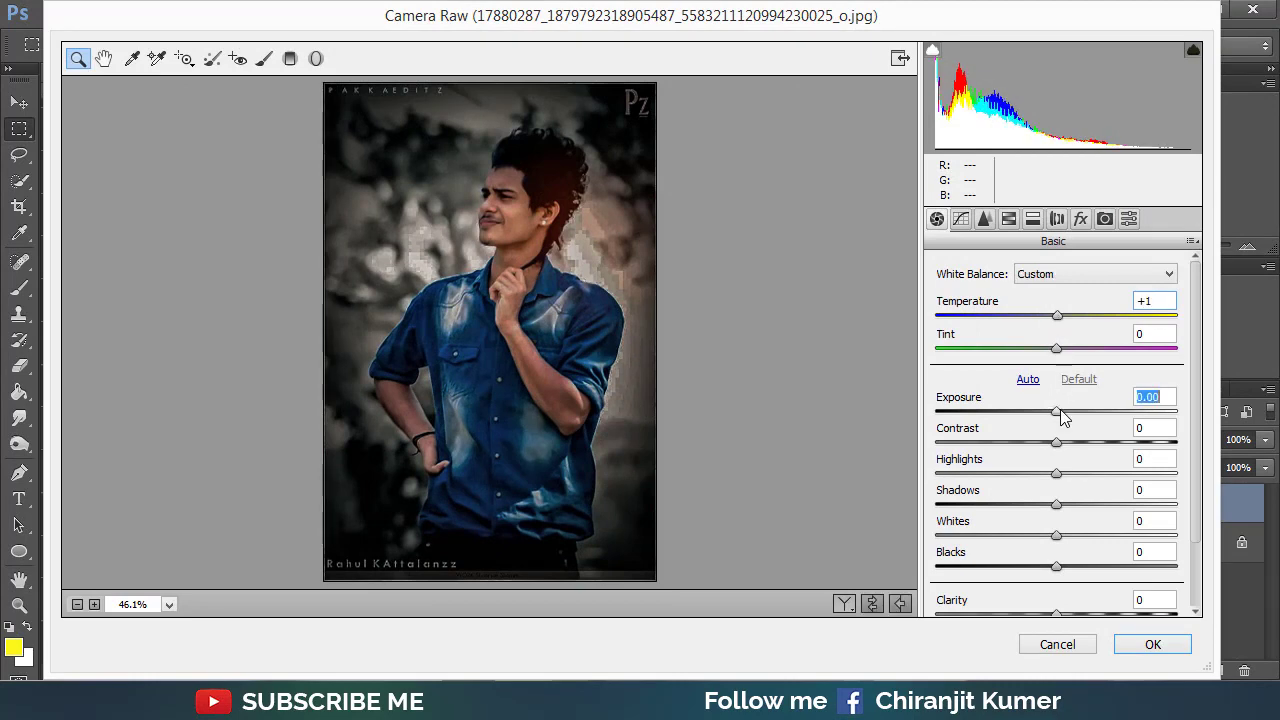
{"action": "left_click", "coordinate": [1178, 646]}
Apply Brightness/Contrast with Brightness 20 and Contrast 13.
{"action": "left_click", "coordinate": [134, 13]}
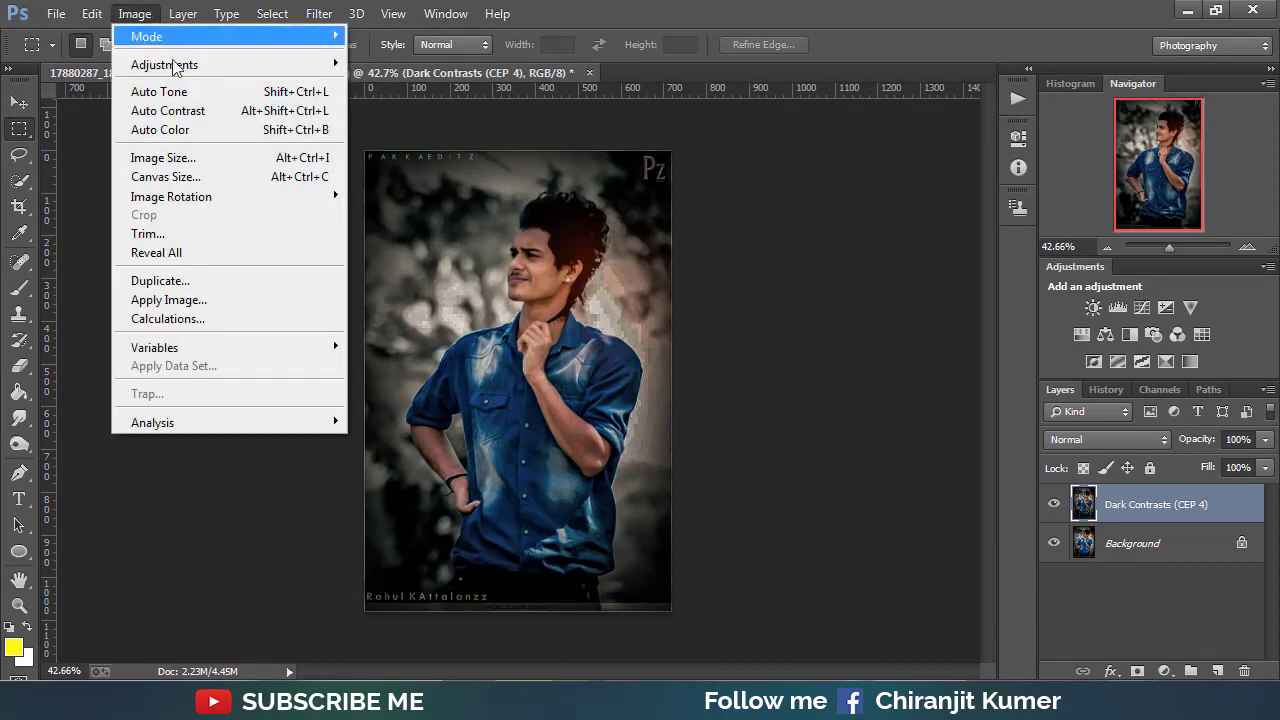
{"action": "mouse_move", "coordinate": [164, 64]}
{"action": "left_click", "coordinate": [423, 70]}
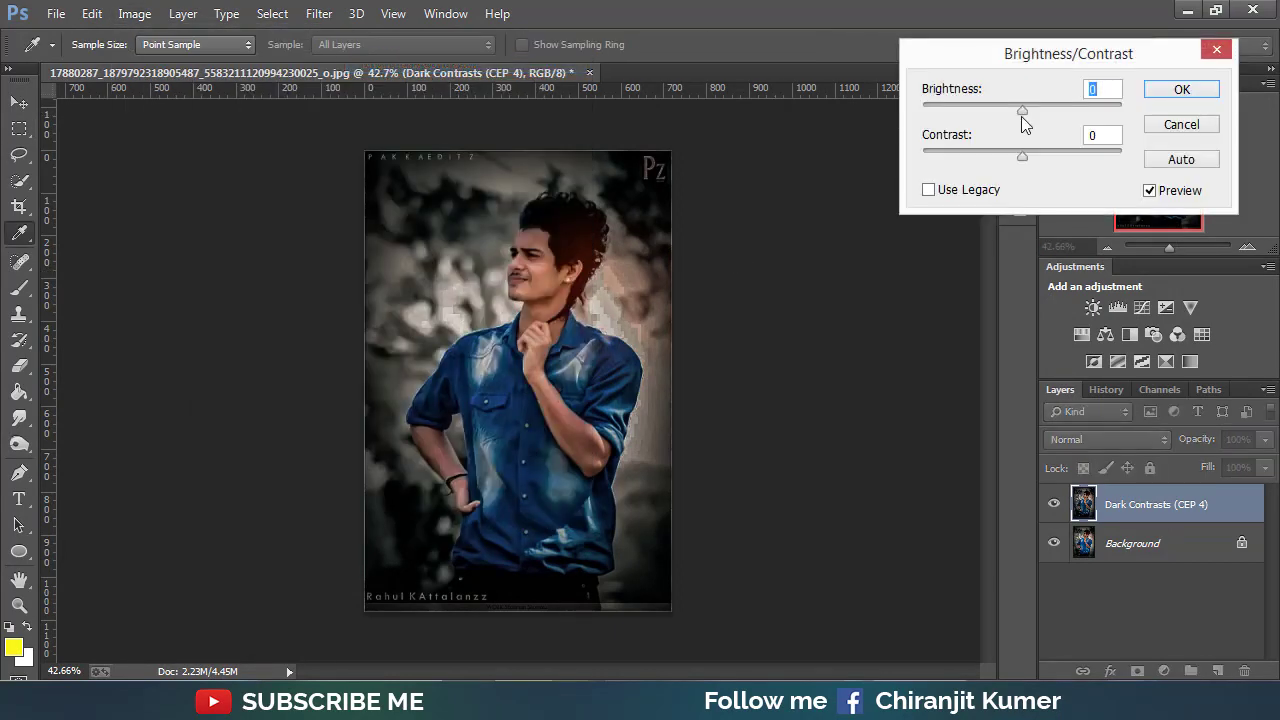
{"action": "left_click_drag", "start_coordinate": [1023, 112], "coordinate": [1029, 111]}
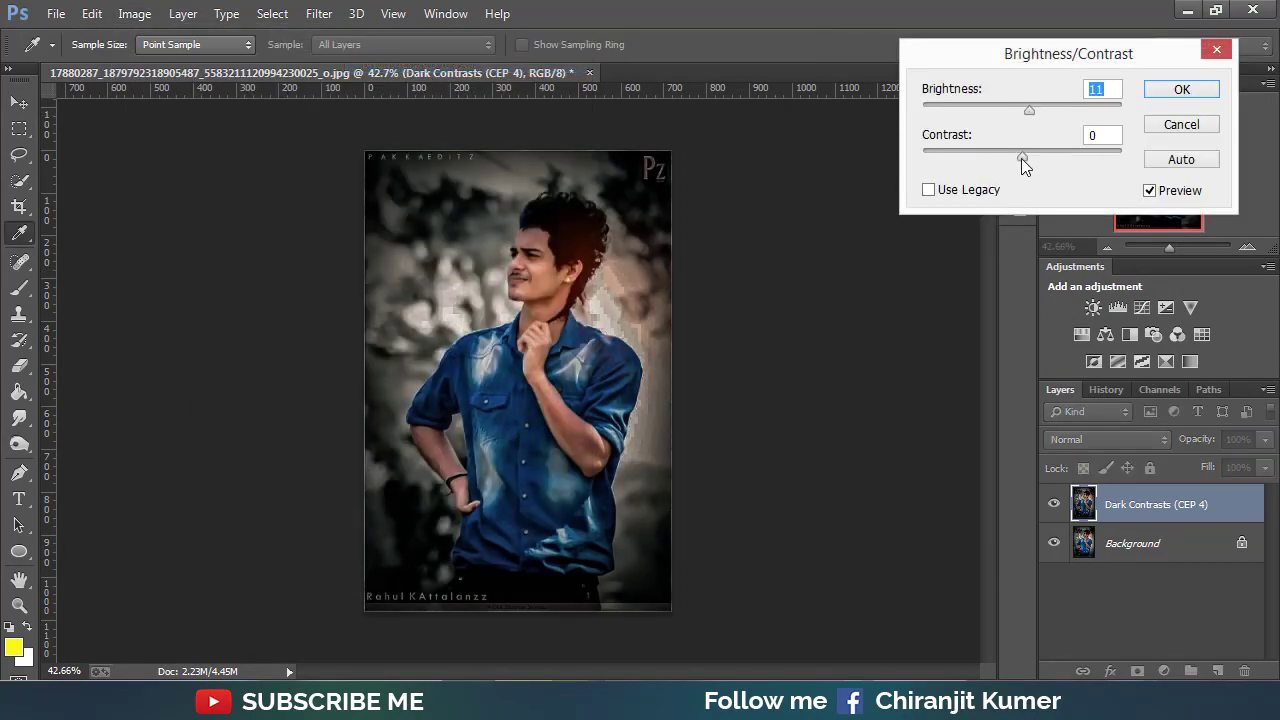
{"action": "mouse_move", "coordinate": [1021, 158]}
{"action": "left_mouse_down"}
{"action": "mouse_move", "coordinate": [1035, 153]}
{"action": "mouse_move", "coordinate": [1035, 109]}
{"action": "left_mouse_up"}
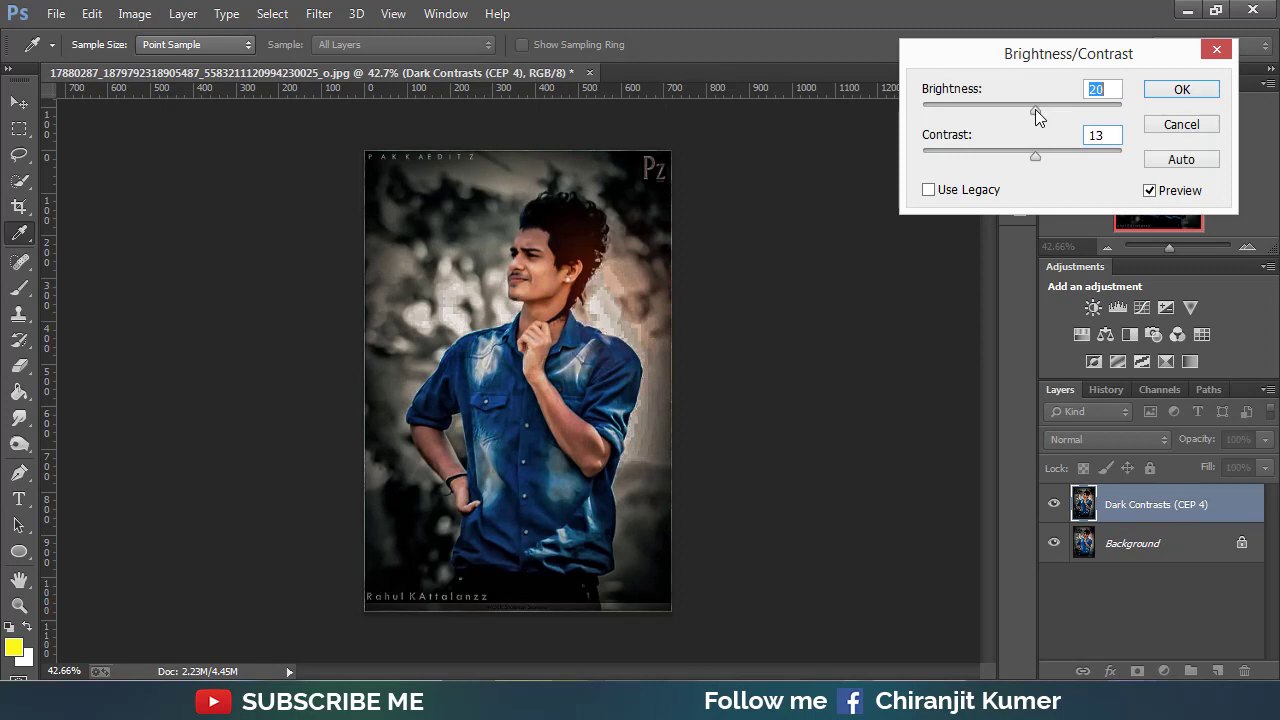
{"action": "left_click", "coordinate": [1181, 89]}
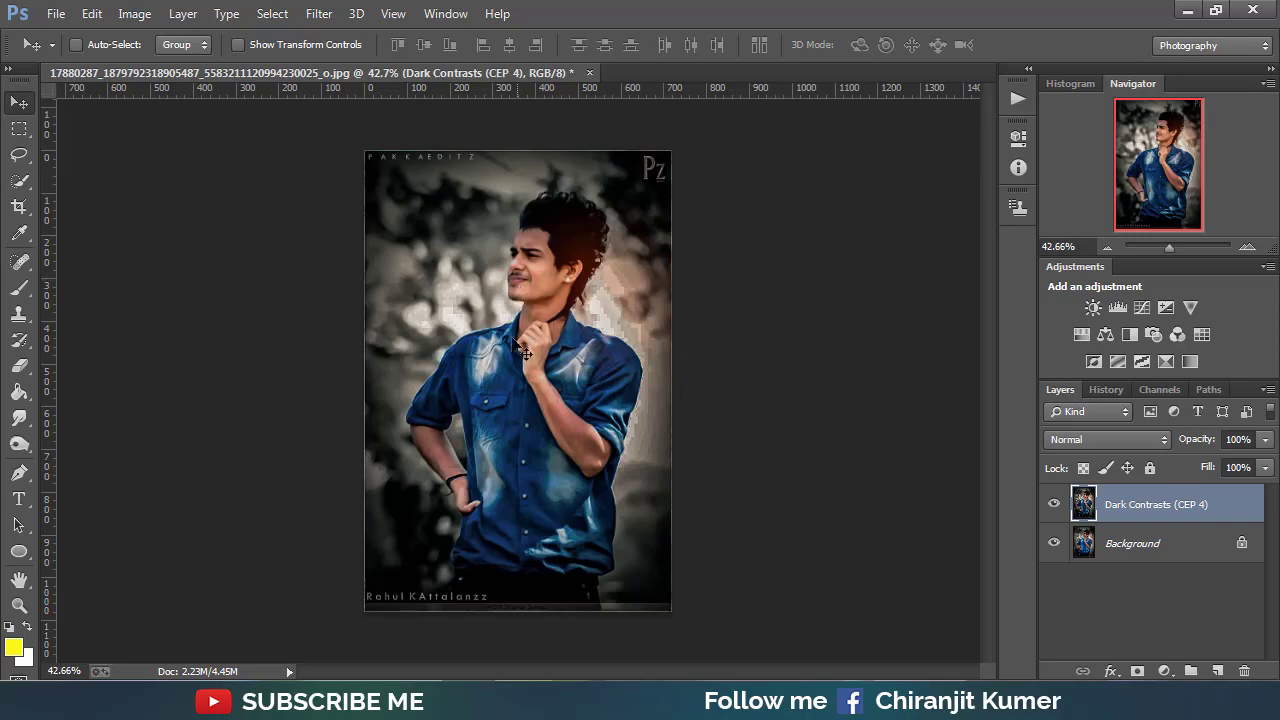
Smooth the skin with Imagenomic Portraiture using its Default preset.
{"action": "left_click", "coordinate": [319, 13]}
{"action": "mouse_move", "coordinate": [351, 510]}
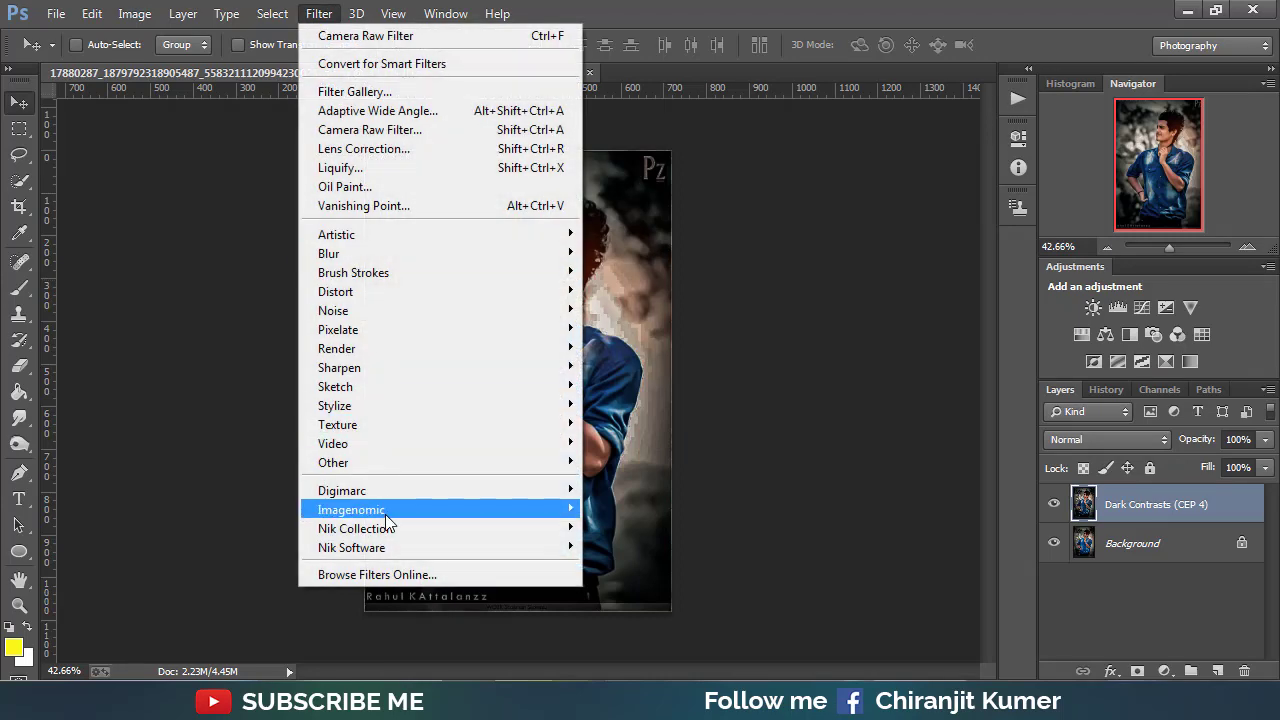
{"action": "left_click", "coordinate": [664, 530]}
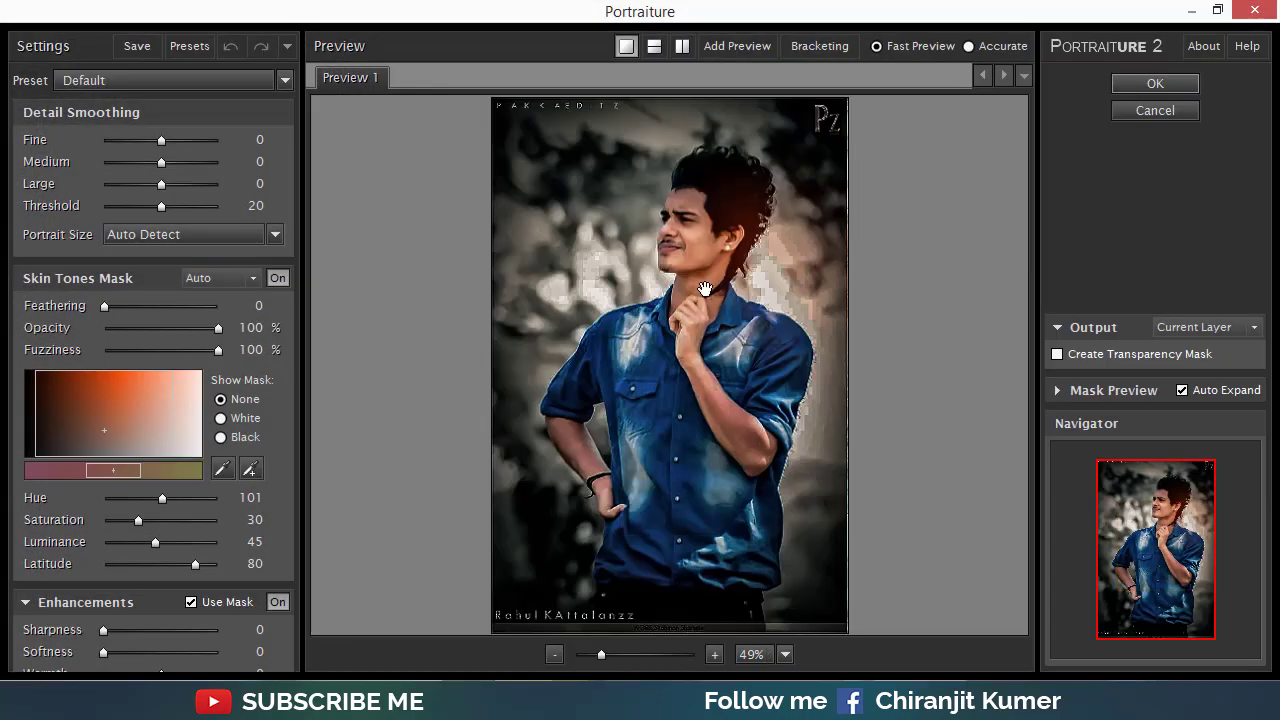
{"action": "left_click", "coordinate": [1155, 83]}
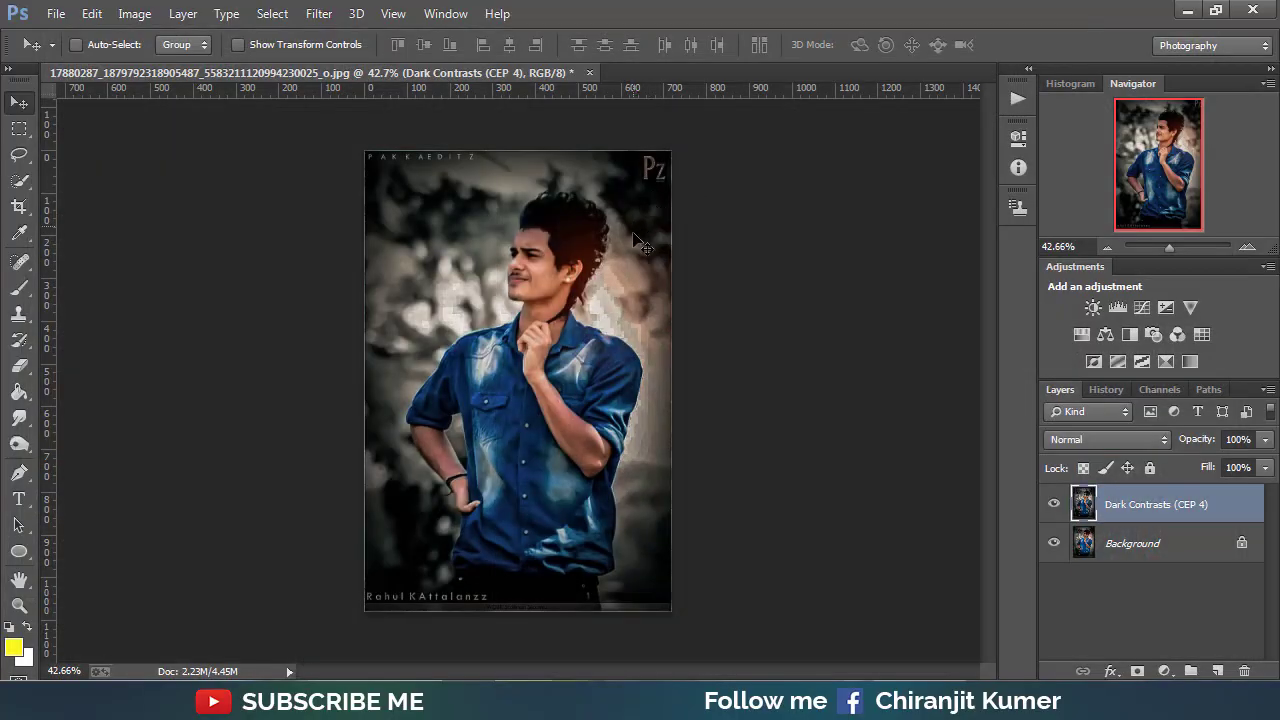